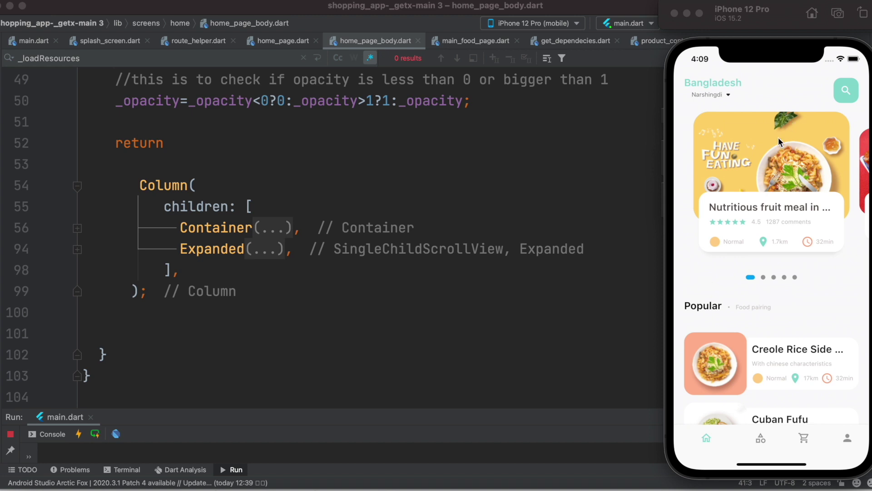
mouse_move(697, 267)
mouse_down()
mouse_move(711, 170)
mouse_move(689, 362)
mouse_up()
- Browse the app's Sweet Dessert detail page and cart history, then return home
drag(789, 219, 716, 211)
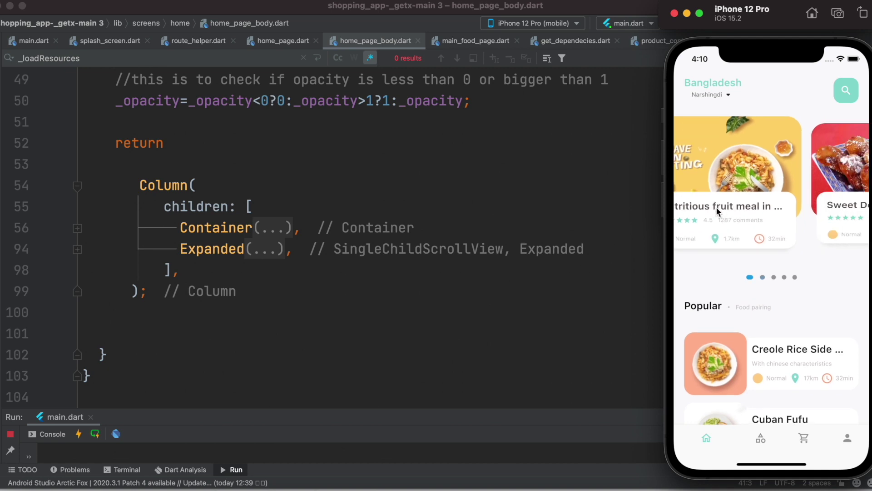
click(753, 181)
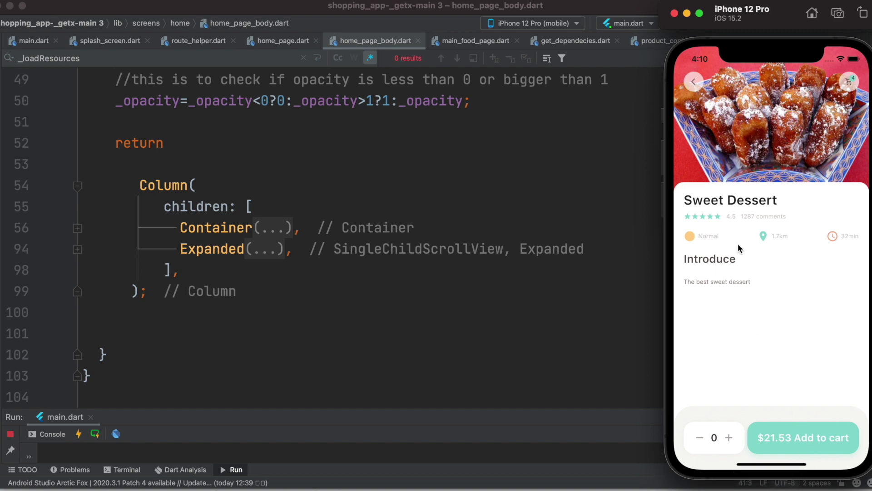
click(695, 83)
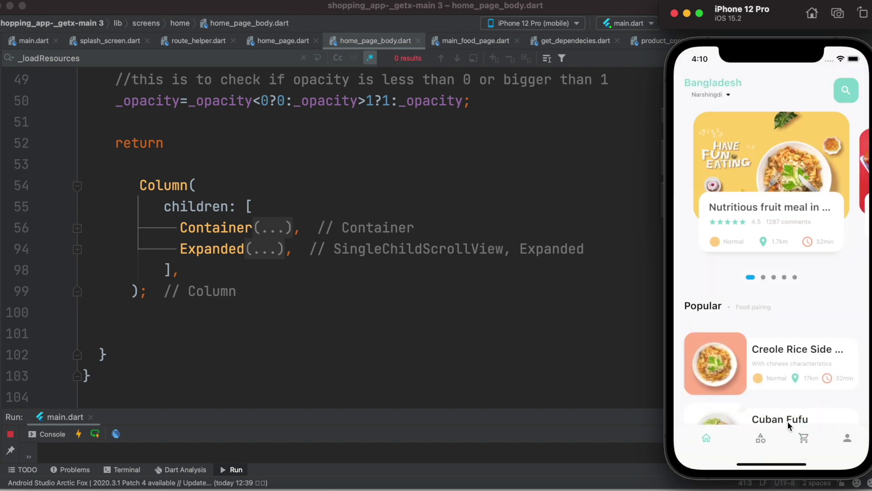
click(847, 439)
click(783, 441)
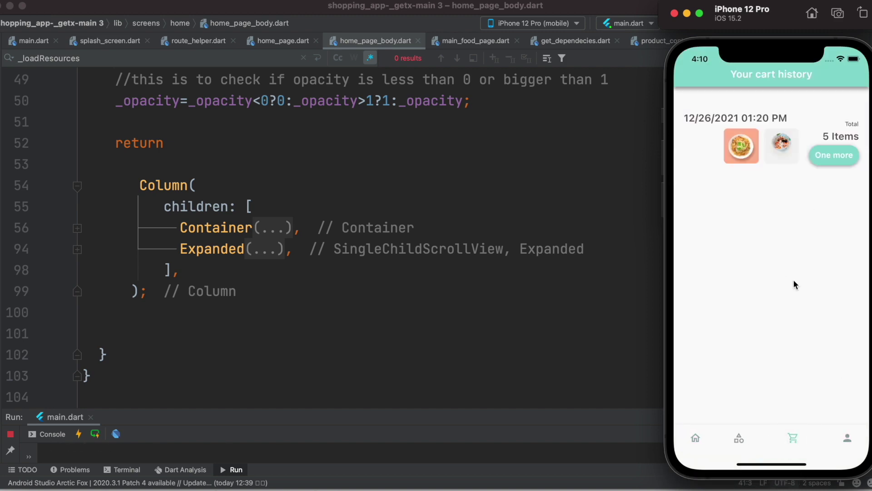
click(696, 439)
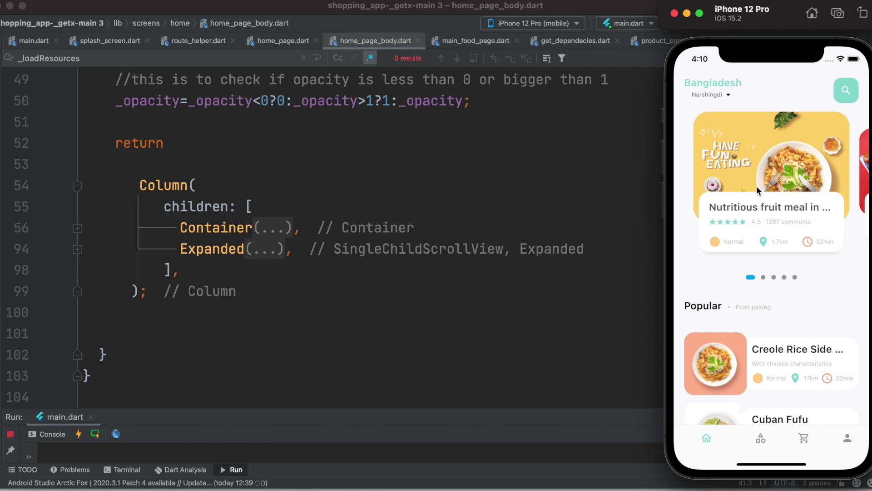
- Pull the app's home feed down several times to test refreshing
click(688, 181)
mouse_move(689, 182)
mouse_down()
mouse_move(677, 343)
mouse_move(687, 200)
mouse_move(705, 365)
mouse_up()
mouse_move(686, 153)
mouse_down()
mouse_move(716, 286)
mouse_move(710, 117)
mouse_move(725, 370)
mouse_move(743, 103)
mouse_up()
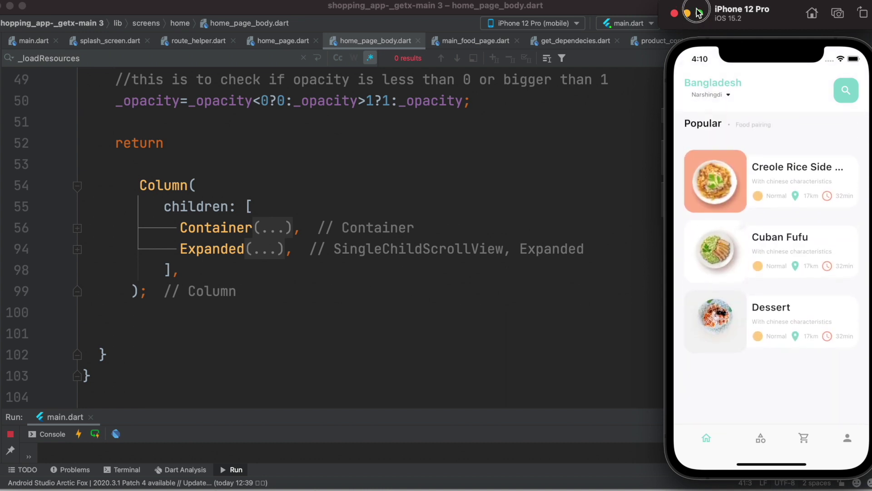
drag(705, 172, 689, 267)
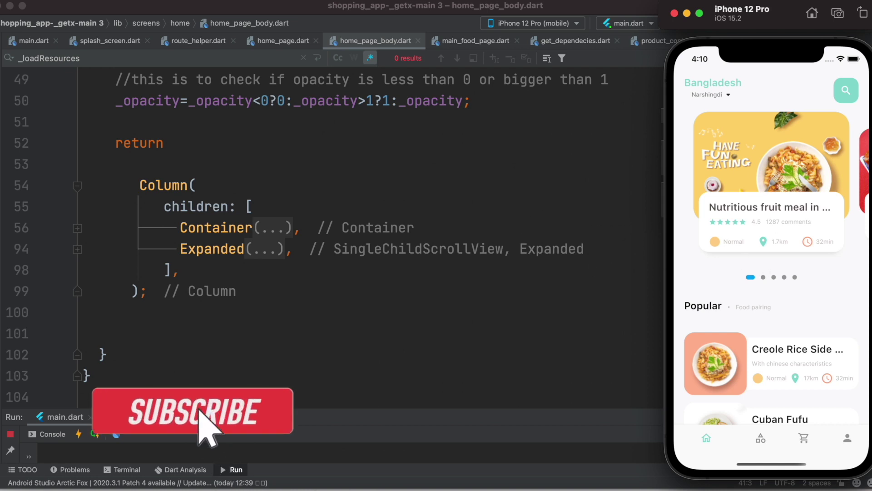
scroll(232, 185, up, 2)
scroll(231, 184, up, 1)
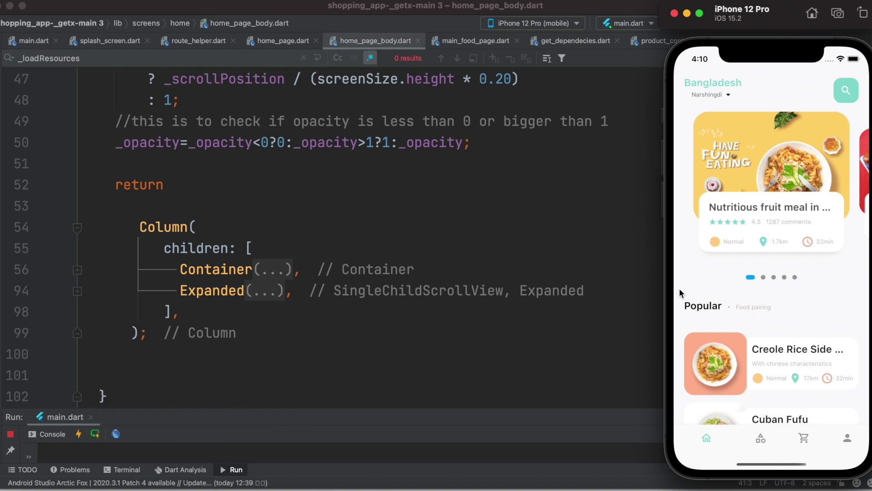
mouse_move(695, 277)
mouse_down()
mouse_move(700, 225)
mouse_move(699, 288)
mouse_up()
mouse_move(687, 179)
mouse_down()
mouse_move(703, 197)
mouse_move(703, 157)
mouse_up()
- Open splash_screen.dart and select the _loadResources(true) call in initState
click(34, 41)
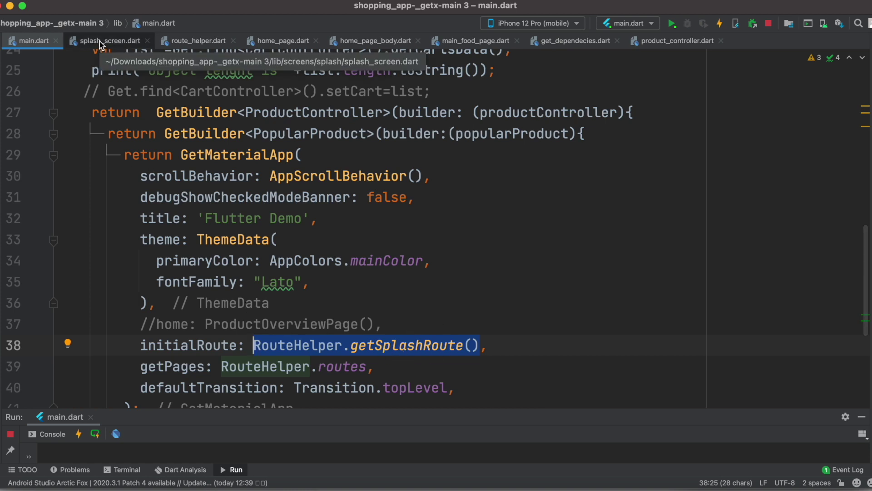
click(120, 41)
scroll(256, 192, down, 3)
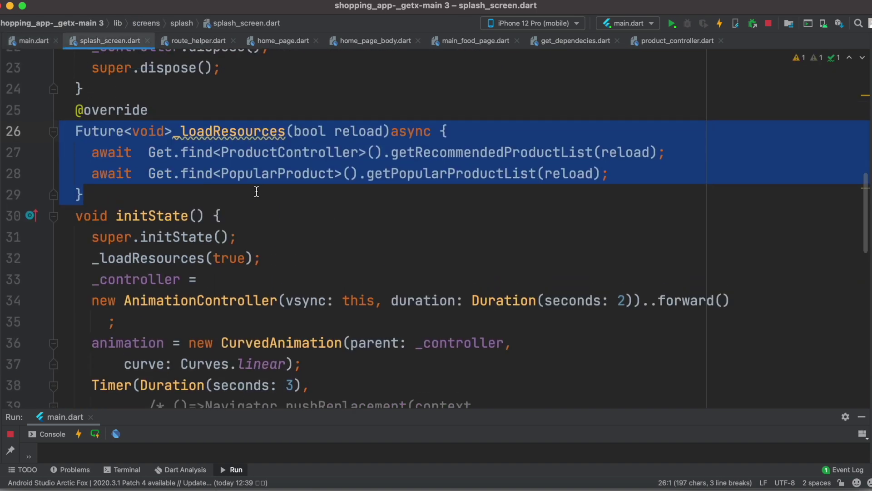
click(257, 192)
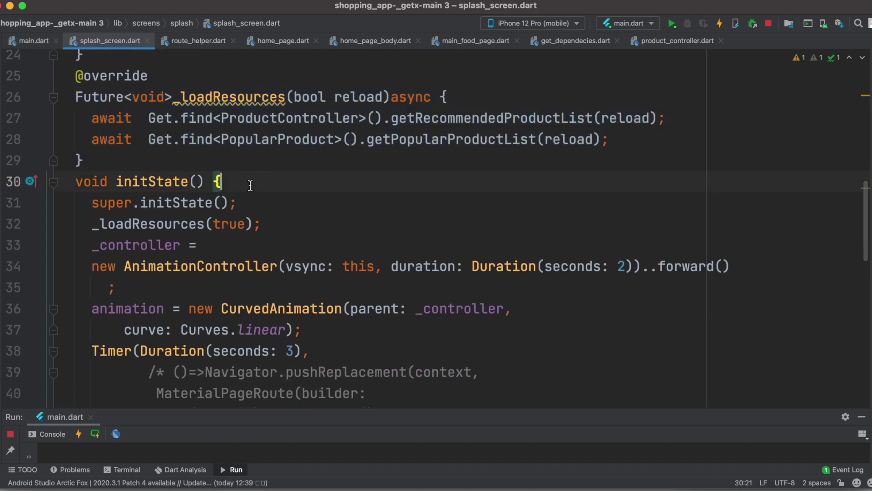
click(278, 224)
drag(279, 224, 88, 224)
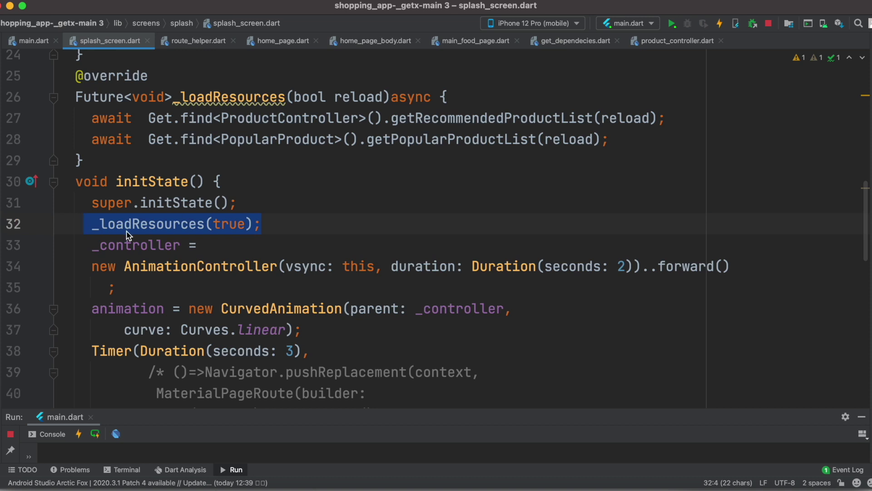
click(172, 76)
key(Return)
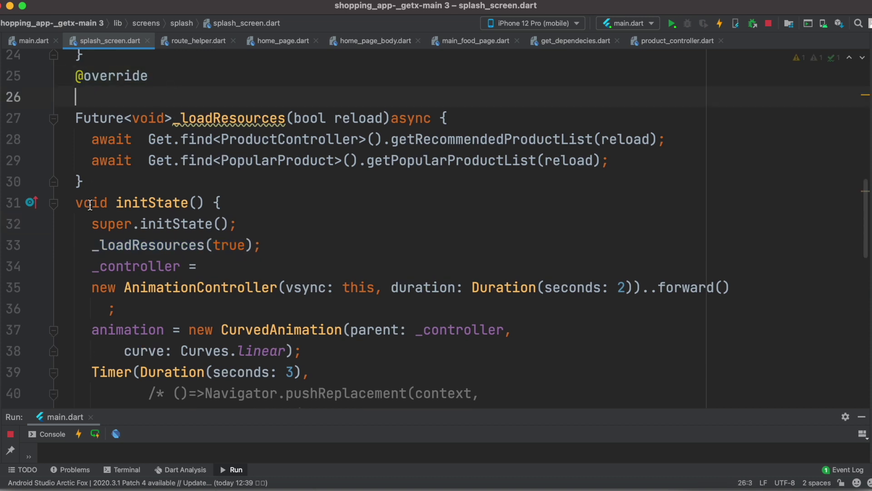
click(99, 182)
key(Return)
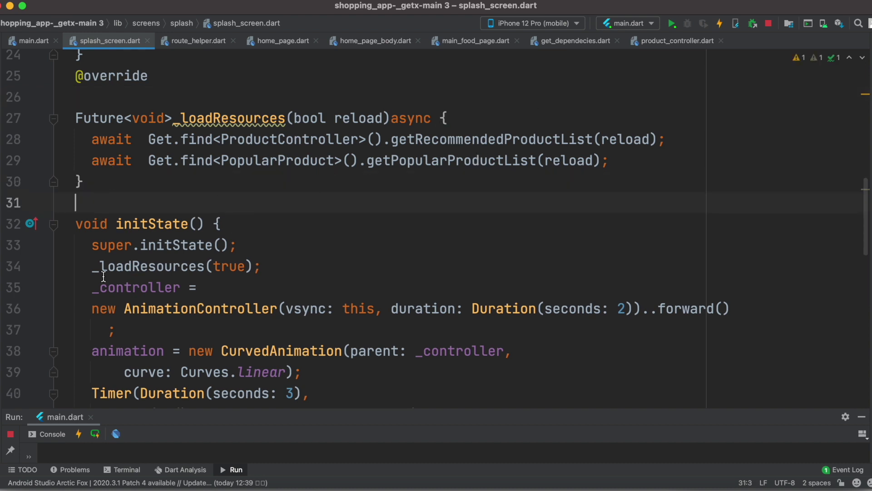
drag(85, 270, 274, 257)
click(525, 488)
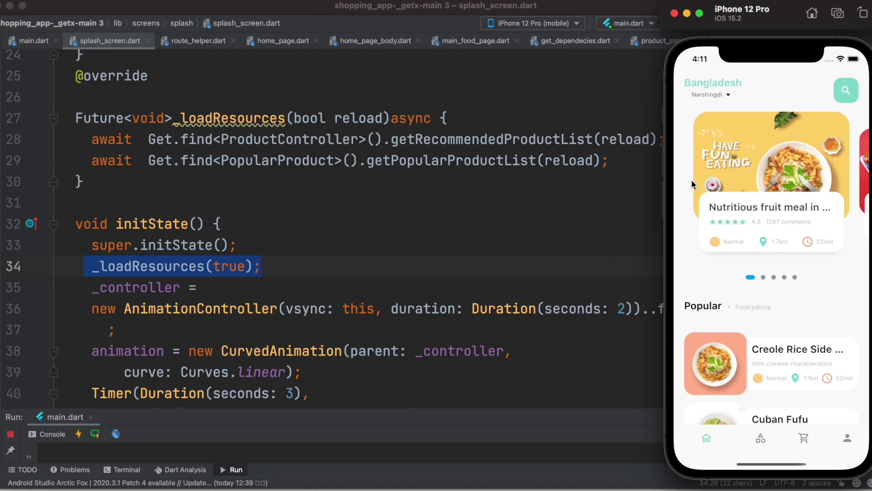
mouse_move(693, 184)
mouse_down()
mouse_move(706, 309)
mouse_move(695, 228)
mouse_up()
- Check the app's feed refresh, then select the Column widget on line 54 of home_page_body.dart
click(358, 43)
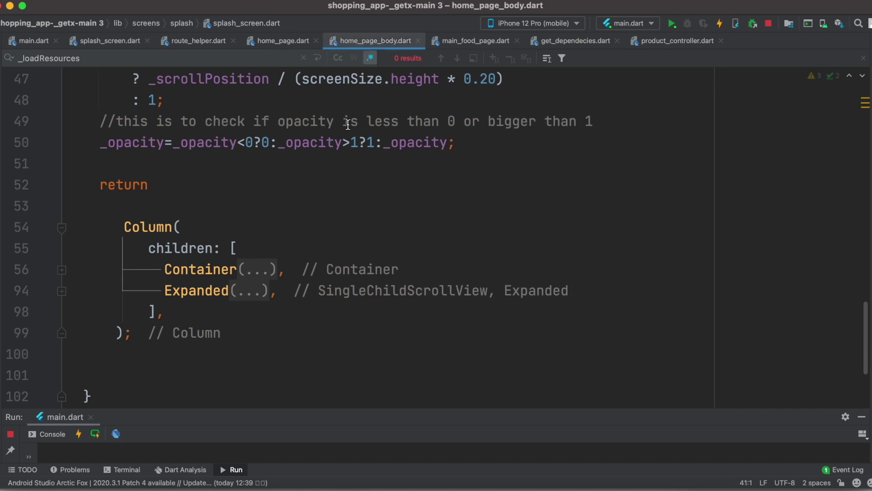
click(525, 484)
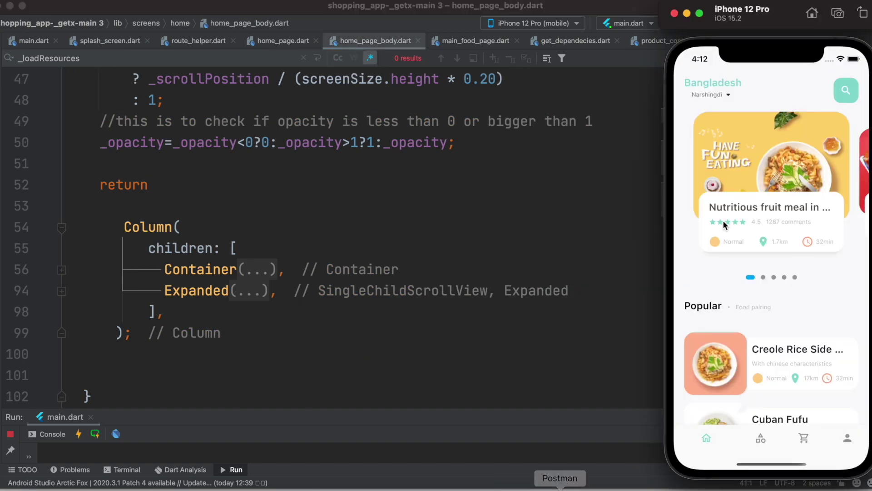
mouse_move(690, 249)
mouse_down()
mouse_move(700, 121)
mouse_move(697, 265)
mouse_up()
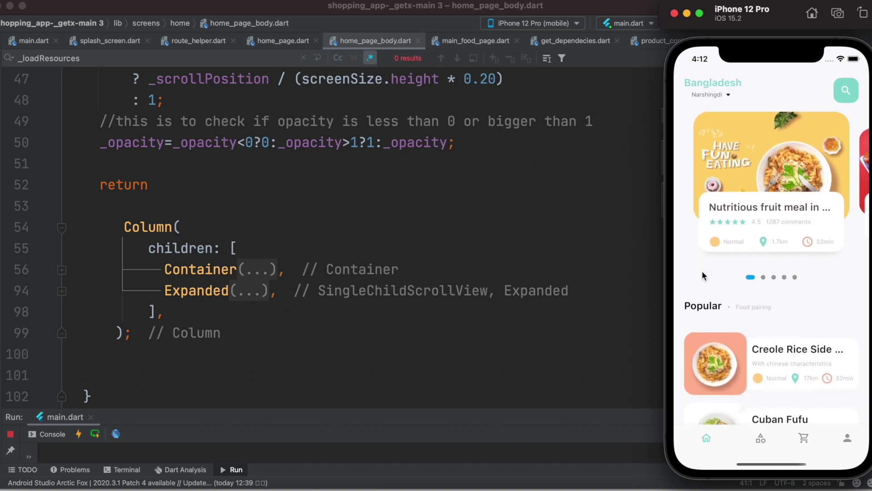
mouse_move(699, 273)
mouse_down()
mouse_move(695, 154)
mouse_move(687, 230)
mouse_move(692, 196)
mouse_up()
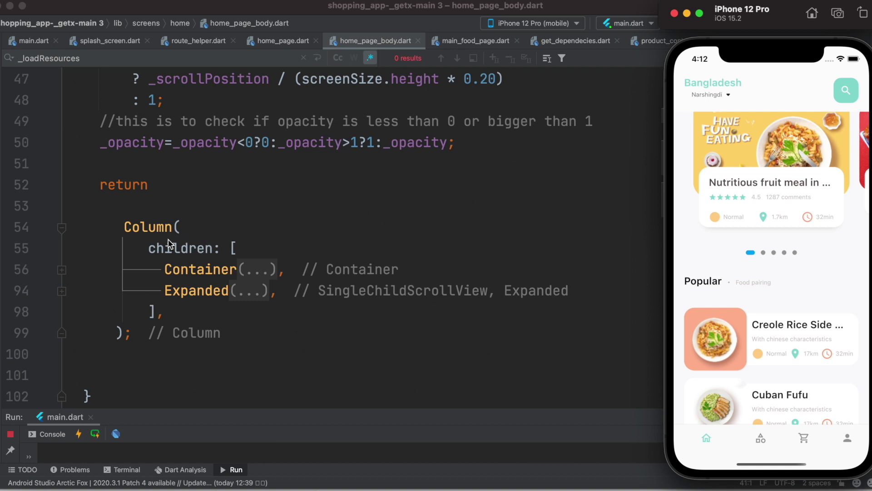
double_click(151, 229)
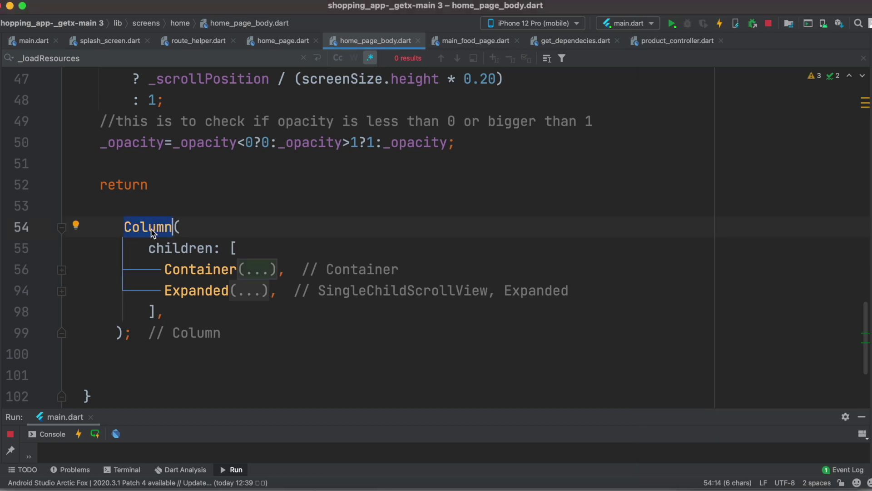
- Wrap the returned Column in a RefreshIndicator widget using quick actions
key(alt+Return)
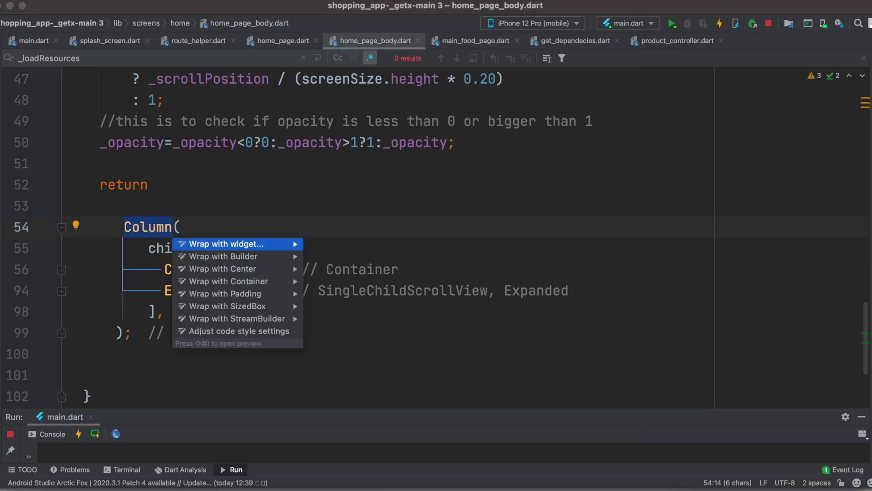
key(Return)
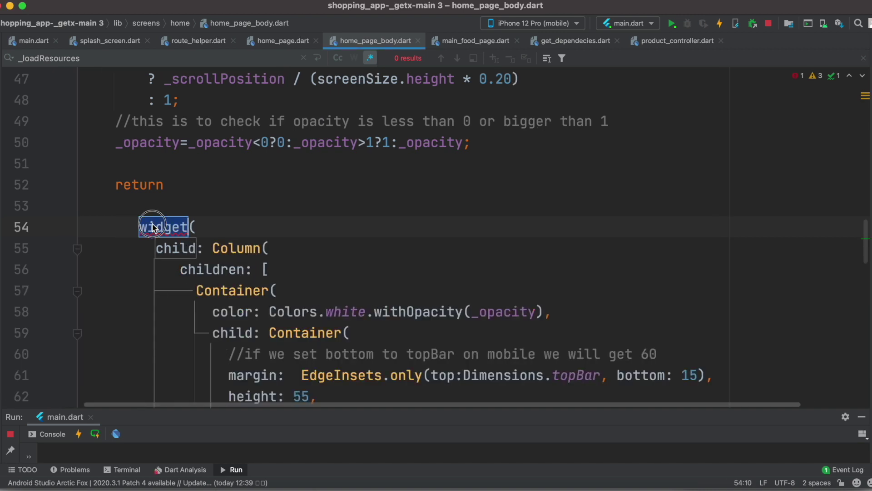
key(BackSpace)
text(Re)
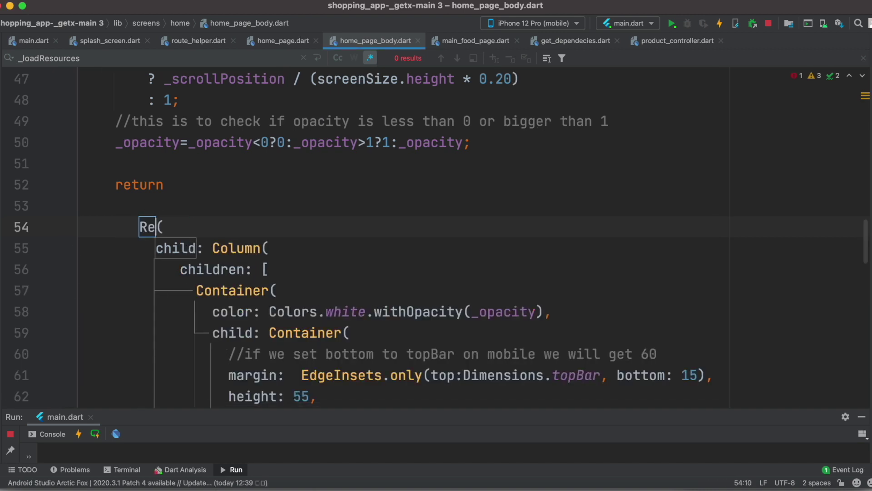
text(fr)
key(Return)
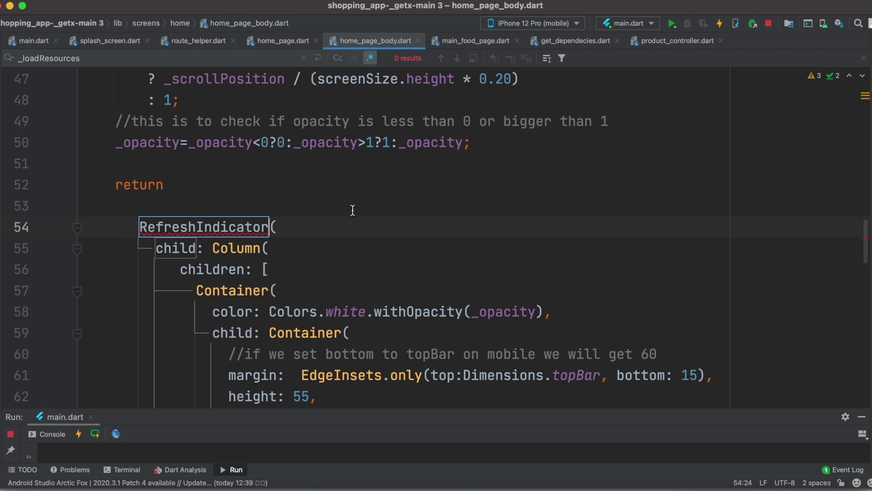
- Fold the Column and add an onRefresh parameter with an empty function body
click(78, 249)
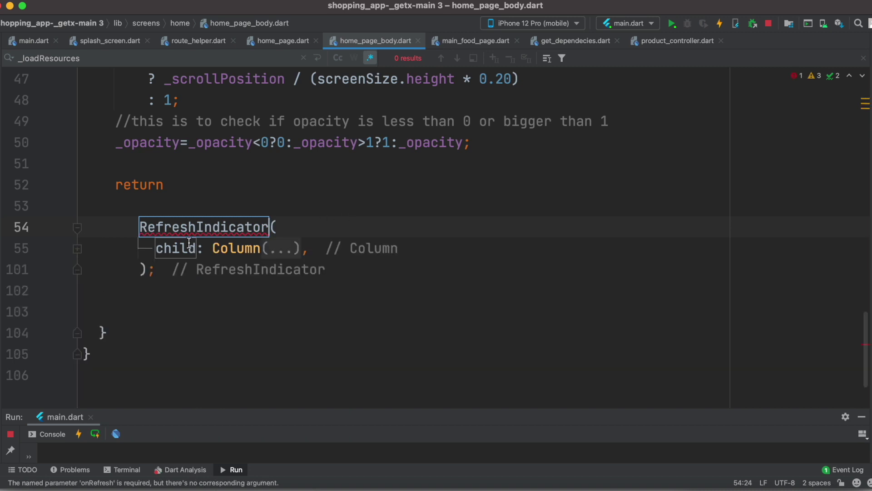
key(Return)
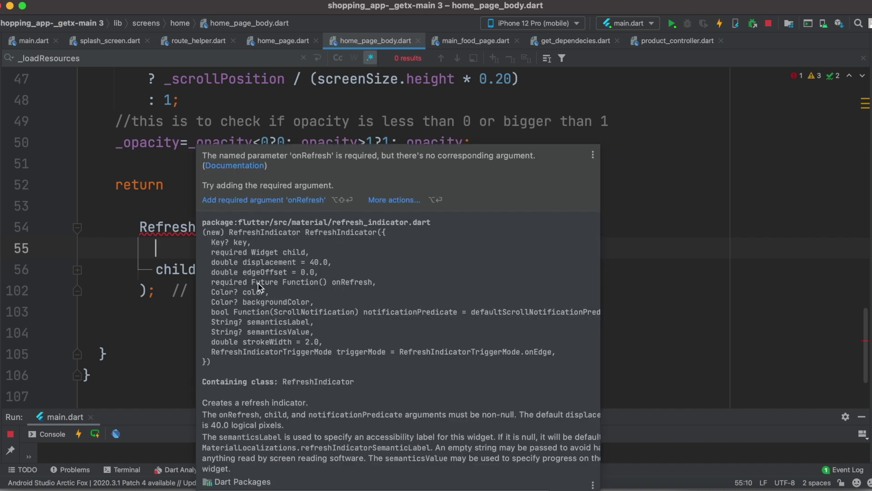
mouse_move(204, 228)
text(o)
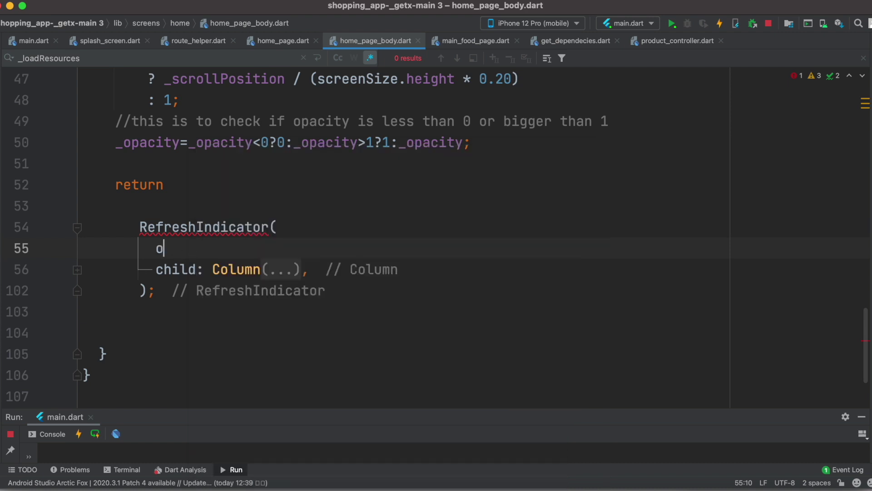
text(nR)
key(Return)
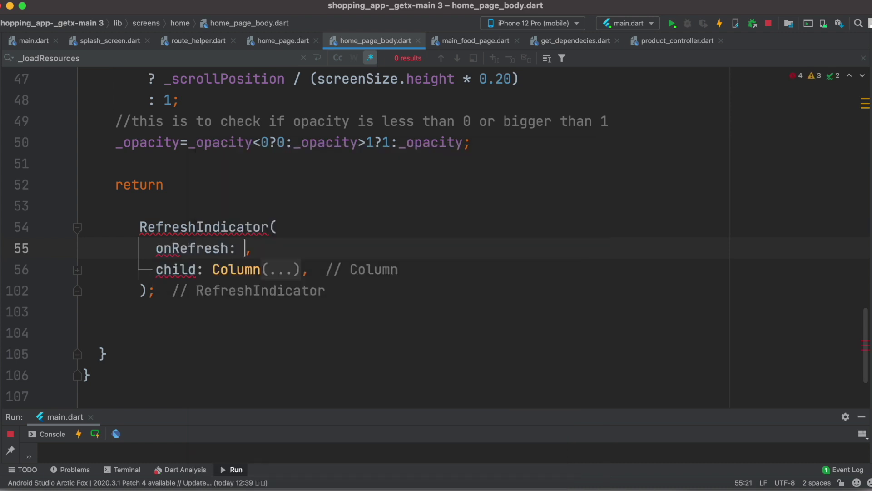
text((){)
key(Return)
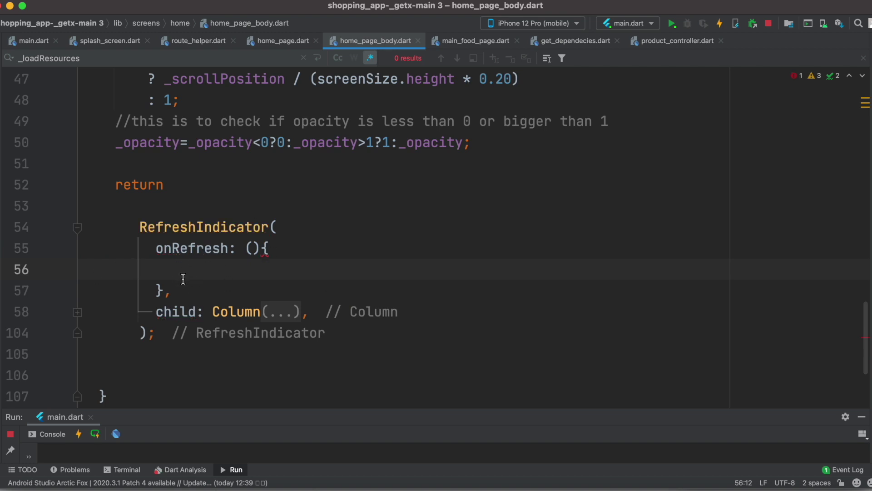
- Copy the _loadResources(true) call from line 34 of splash_screen.dart into onRefresh
click(110, 41)
scroll(198, 211, down, 1)
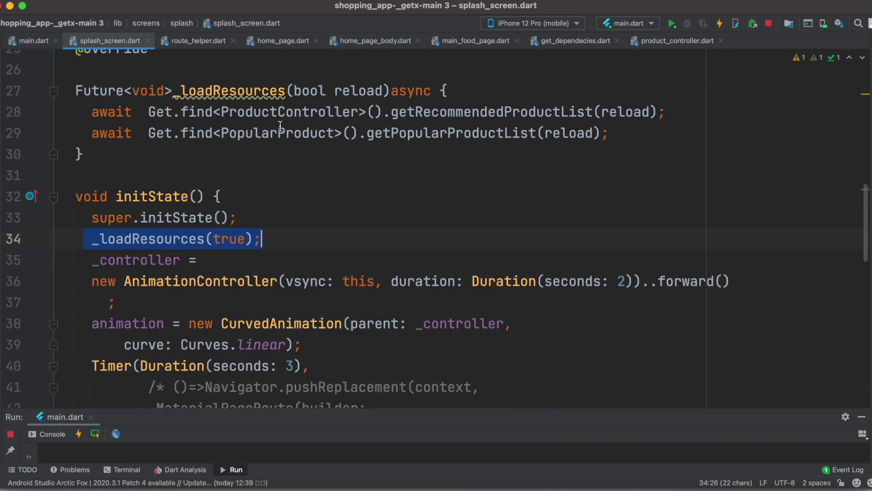
click(275, 237)
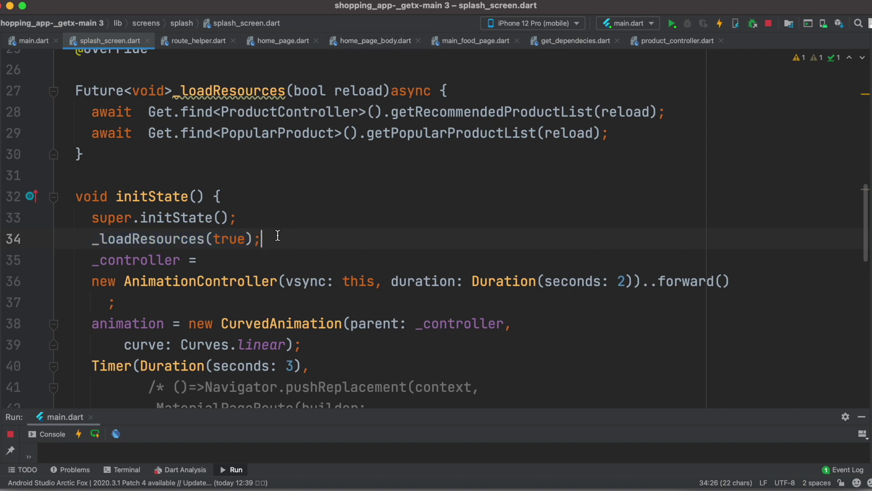
drag(274, 236, 84, 249)
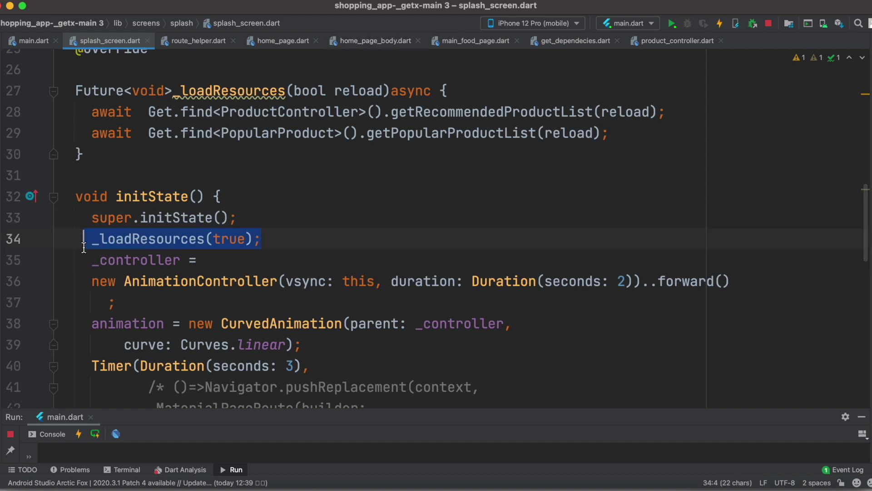
click(375, 40)
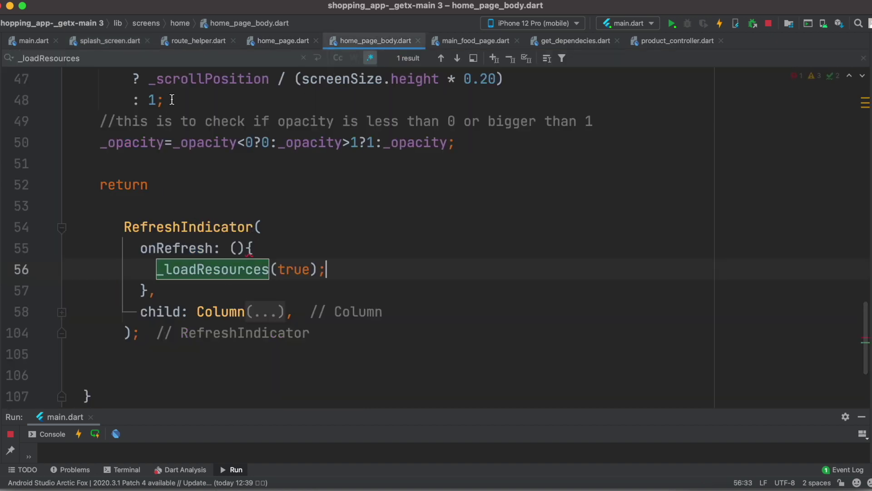
- Copy splash_screen's _loadResources function (lines 27-30) and paste it below dispose
click(110, 40)
click(96, 150)
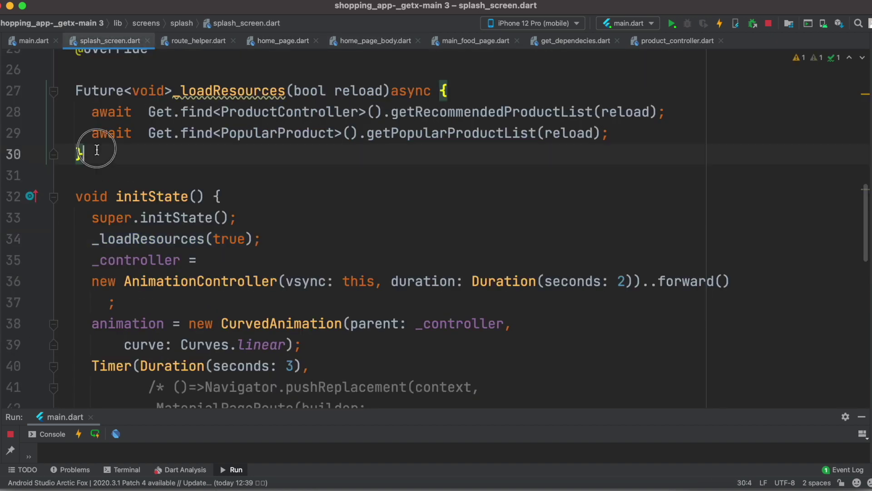
drag(96, 151, 43, 91)
key(super+c)
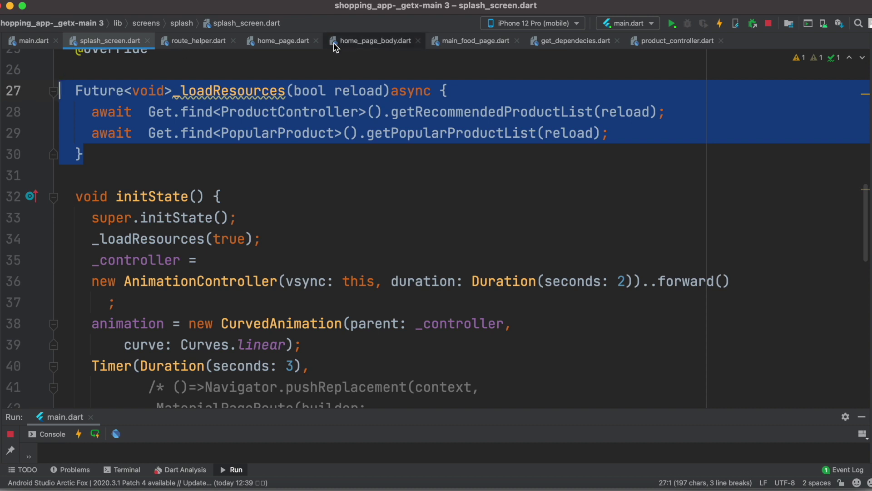
click(335, 45)
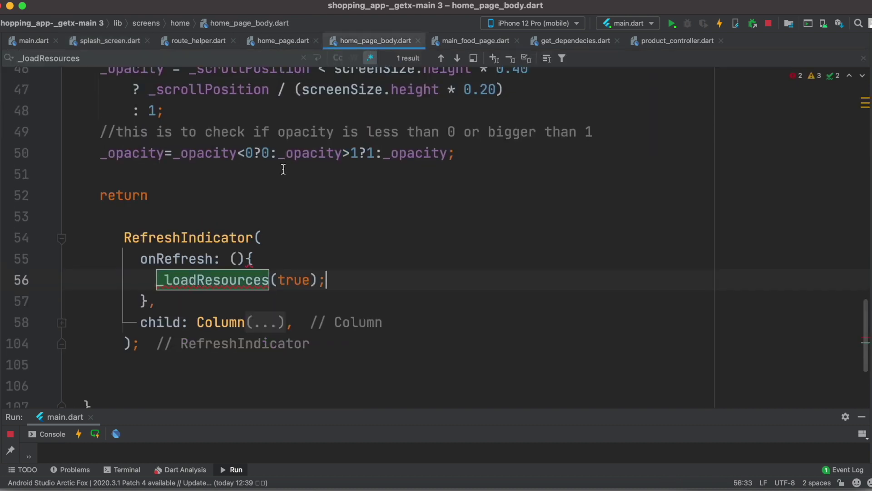
scroll(283, 169, up, 5)
scroll(283, 169, up, 3)
scroll(280, 172, up, 2)
scroll(278, 173, up, 3)
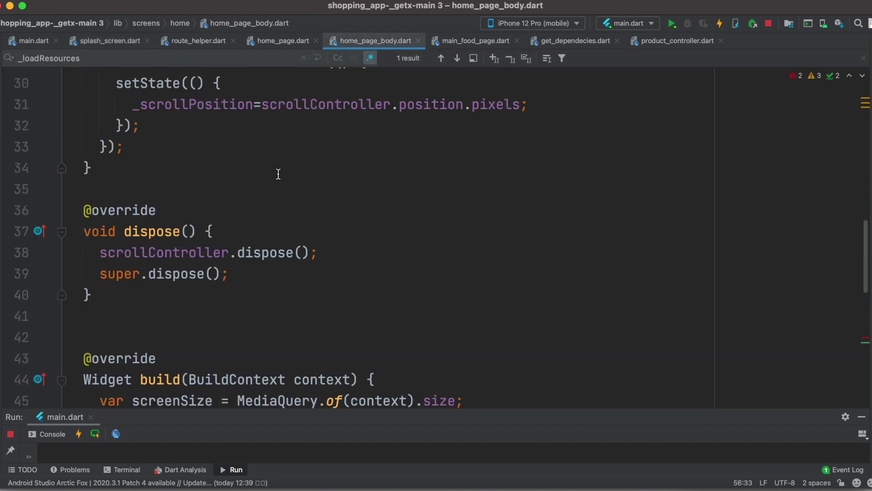
scroll(278, 174, down, 1)
click(119, 269)
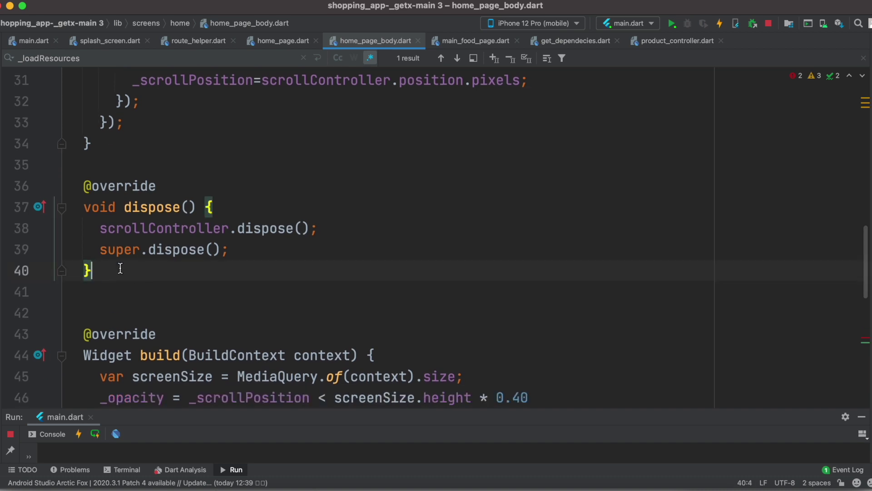
key(Return)
key(Return)
key(super+v)
scroll(228, 283, down, 2)
scroll(227, 284, down, 4)
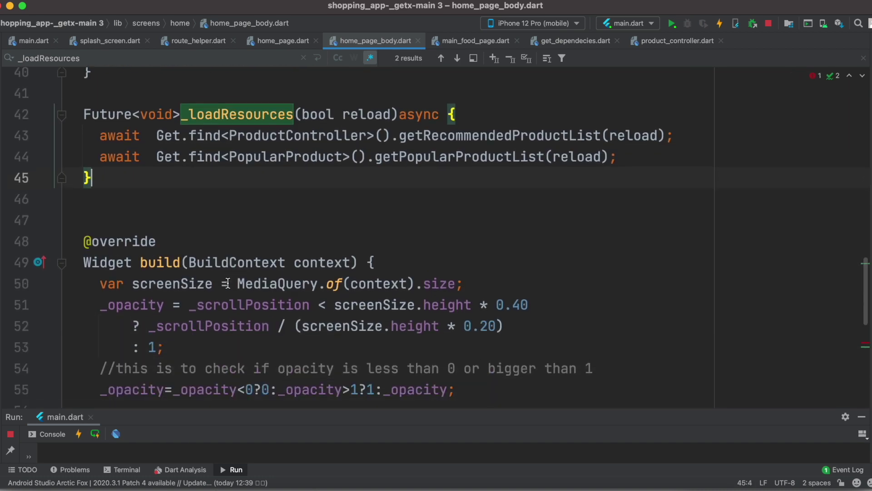
scroll(227, 284, down, 5)
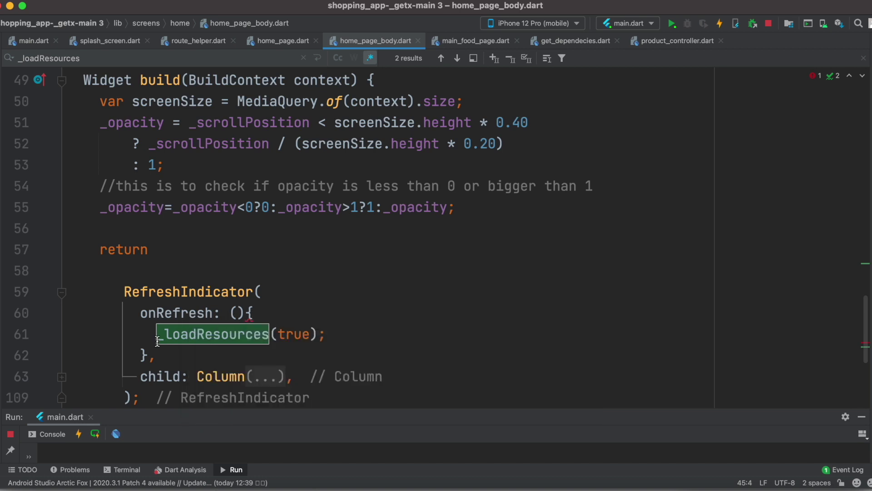
- Add await before _loadResources(true) and apply the Add 'async' modifier fix to onRefresh
click(148, 334)
text(awa )
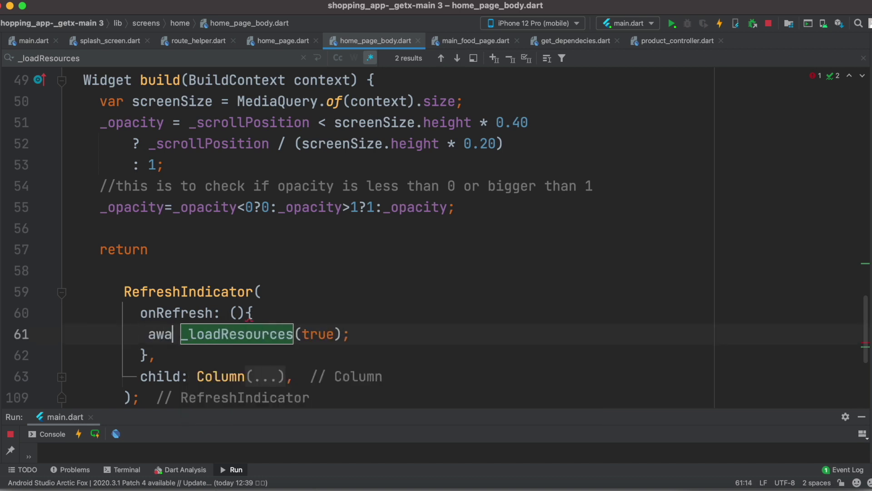
text(it)
click(306, 279)
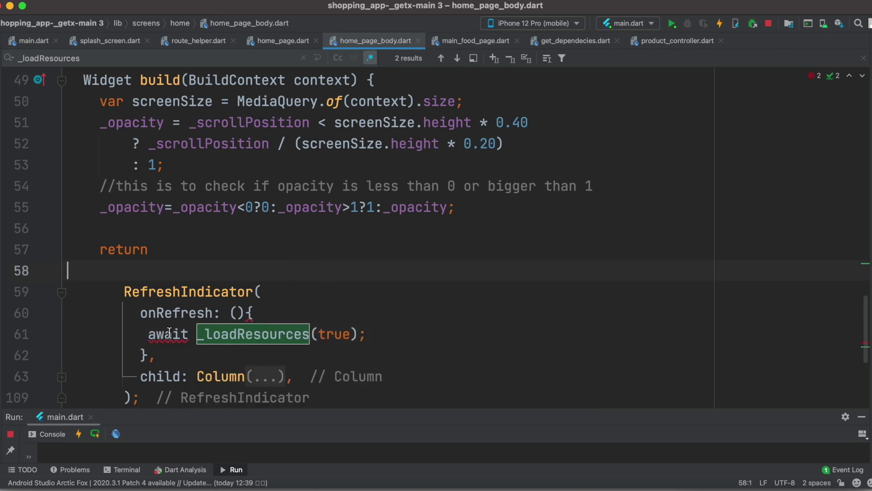
mouse_move(167, 335)
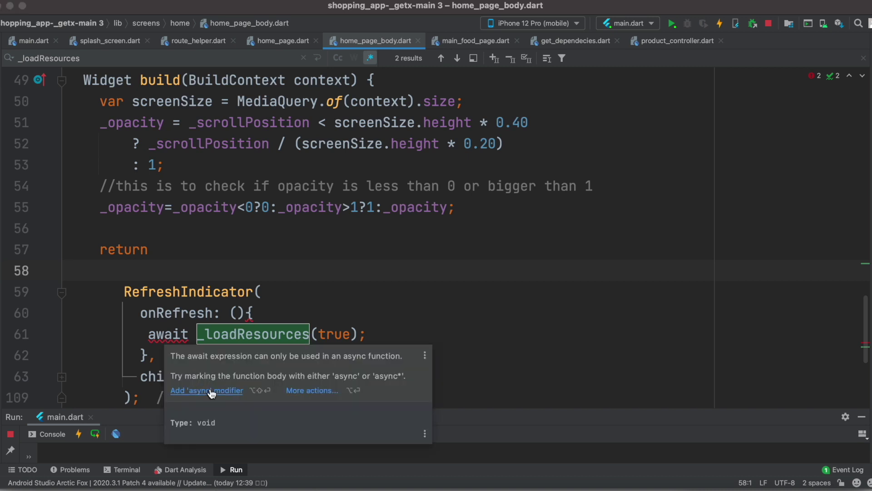
click(210, 390)
click(351, 305)
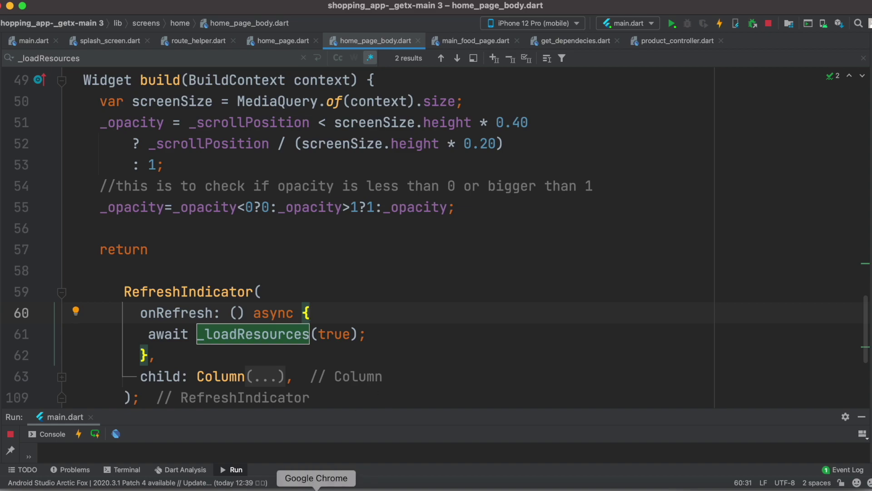
click(316, 485)
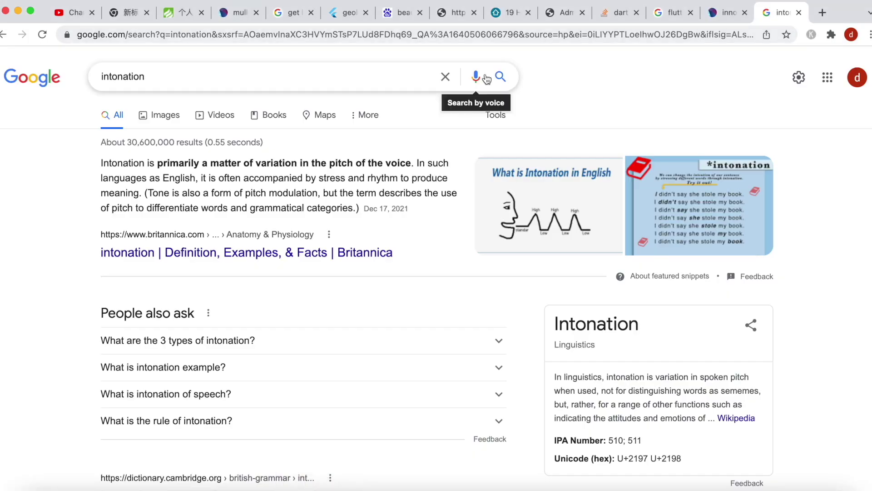
- Edit place 1 in the admin Place list, deleting 'in china' from its name, and submit
click(458, 16)
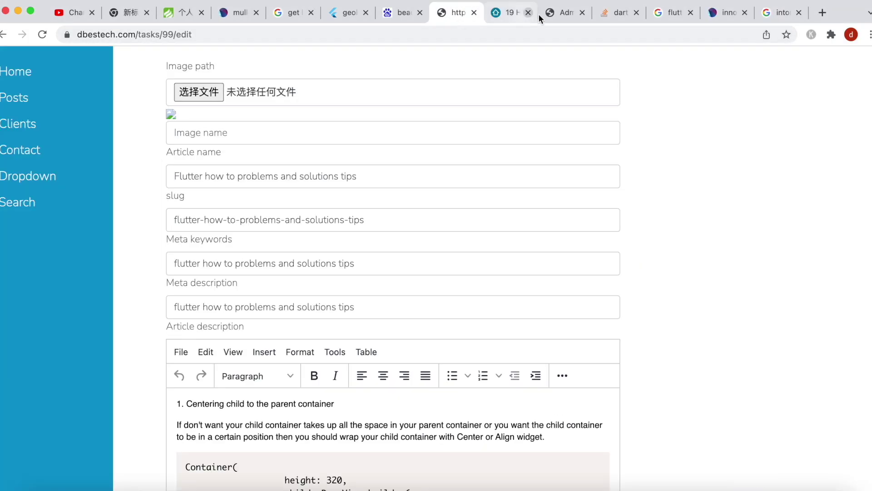
click(565, 15)
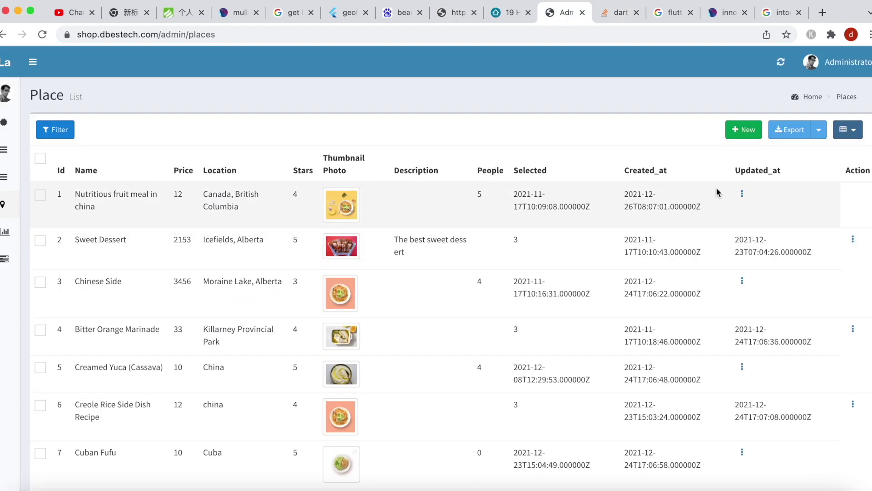
click(742, 194)
click(727, 208)
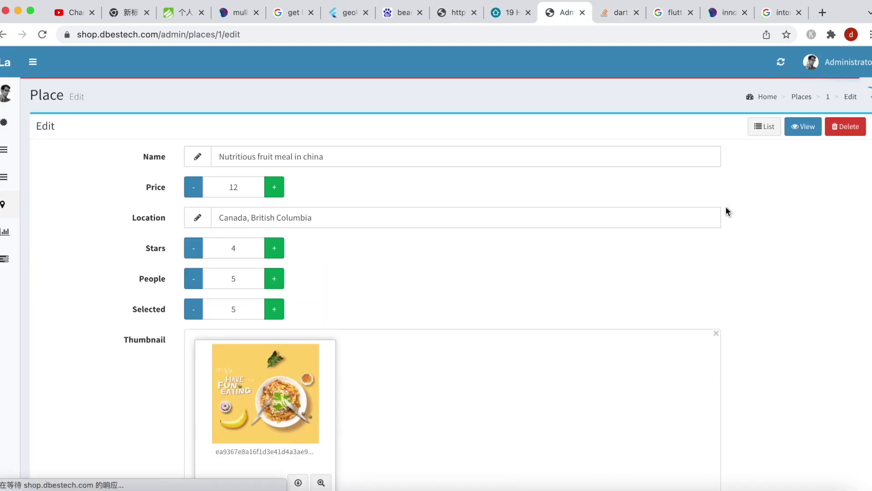
click(358, 154)
drag(357, 155, 294, 156)
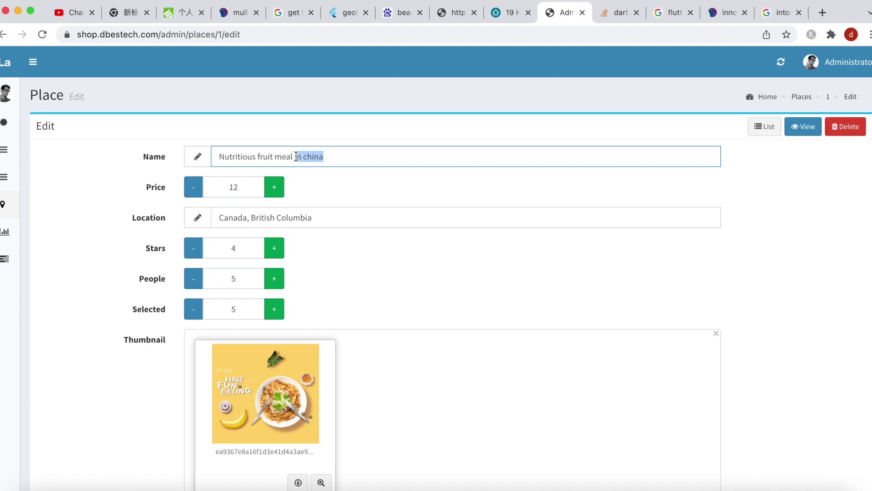
key(BackSpace)
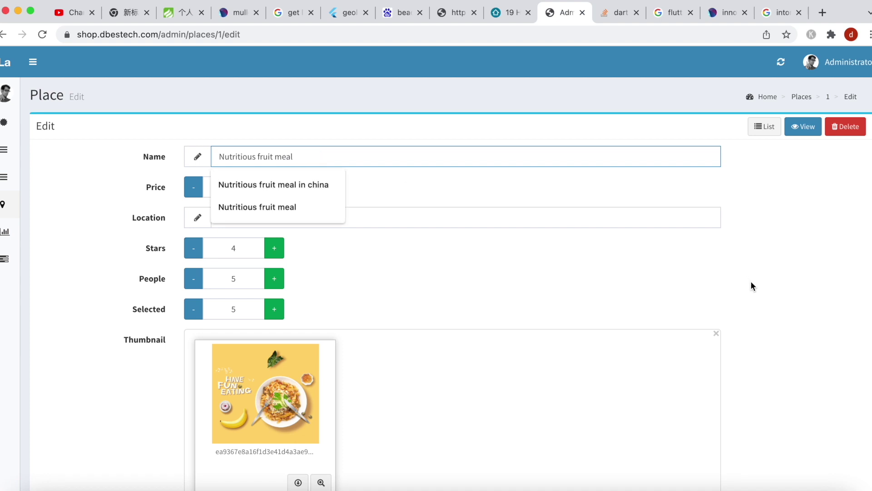
scroll(750, 281, down, 10)
scroll(750, 281, down, 5)
click(697, 421)
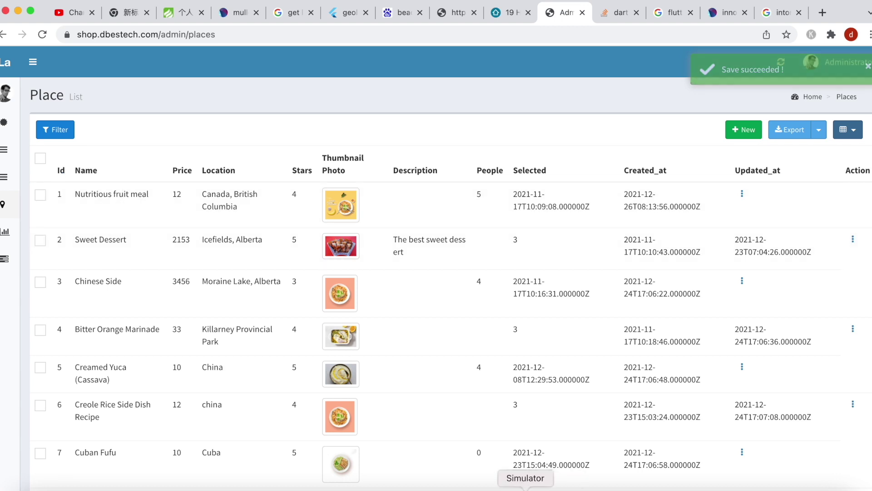
click(491, 488)
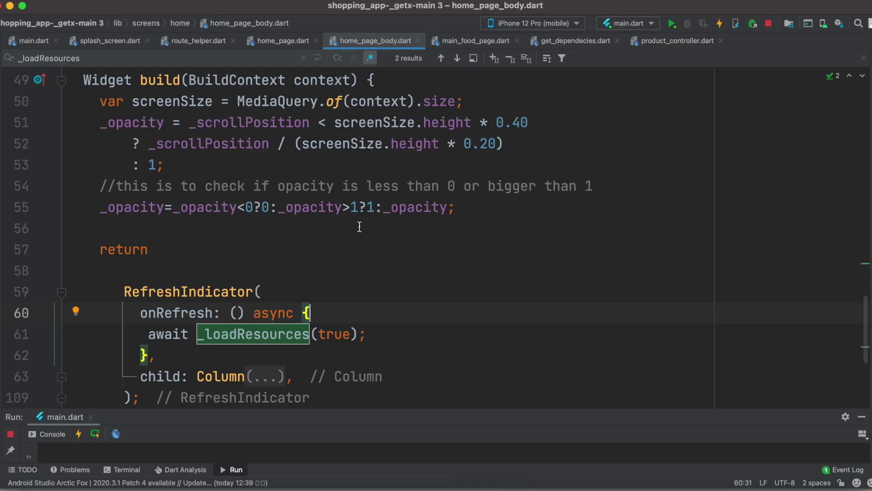
- Pull the home feed down repeatedly, viewing the Nutritious fruit meal detail page in between
click(522, 489)
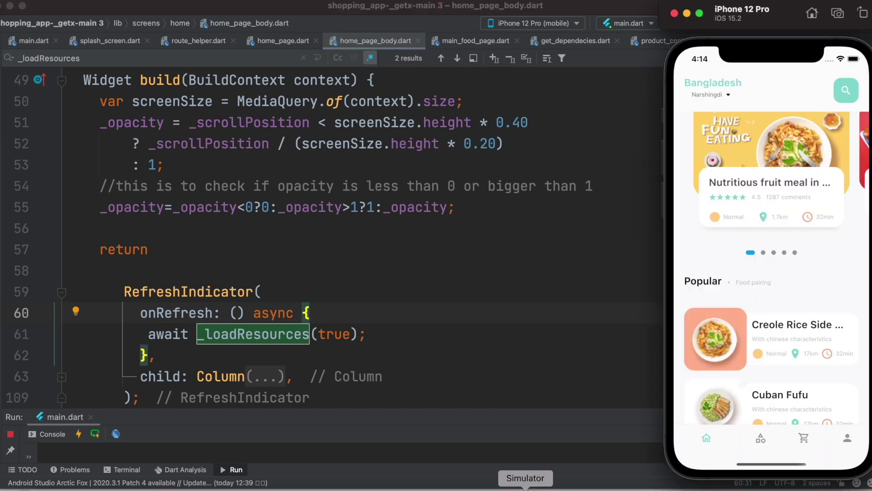
drag(691, 183, 692, 438)
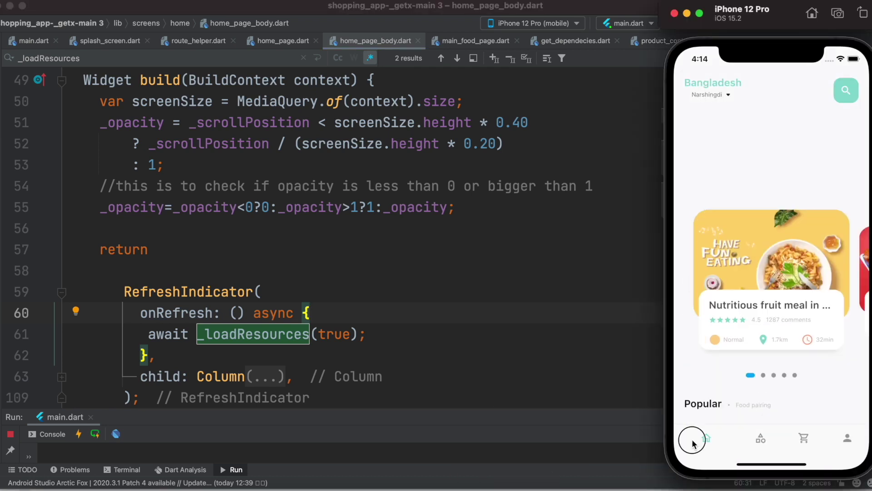
mouse_move(691, 149)
mouse_down()
mouse_move(703, 305)
mouse_move(812, 201)
mouse_up()
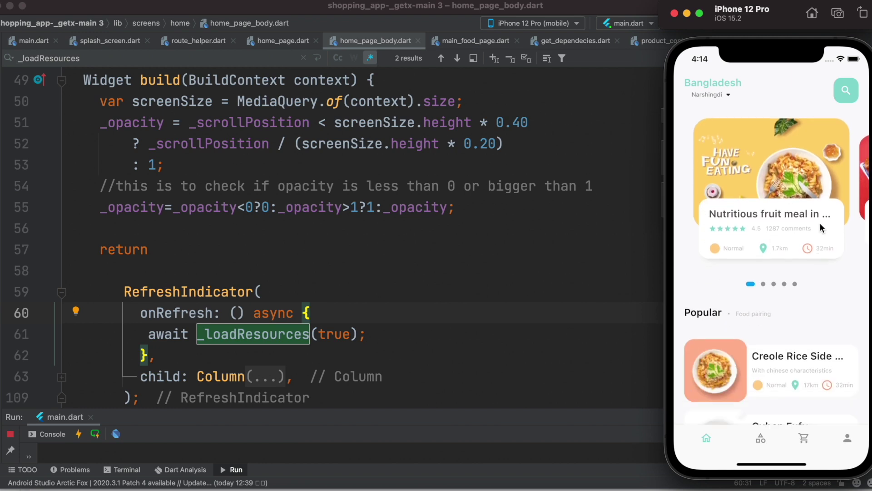
drag(691, 258, 689, 228)
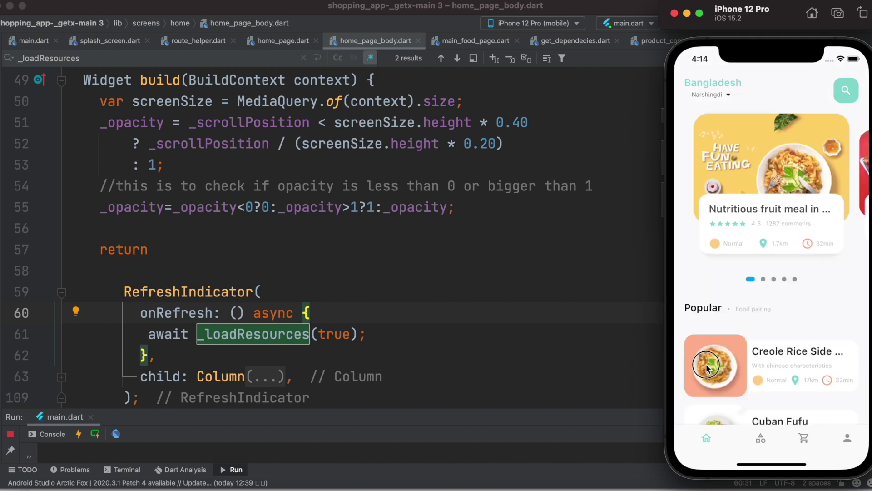
click(757, 165)
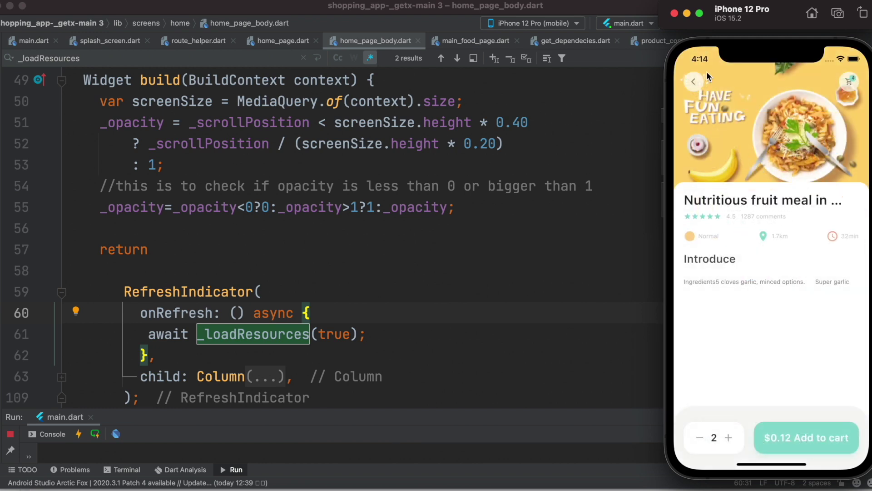
click(696, 87)
drag(696, 177, 697, 331)
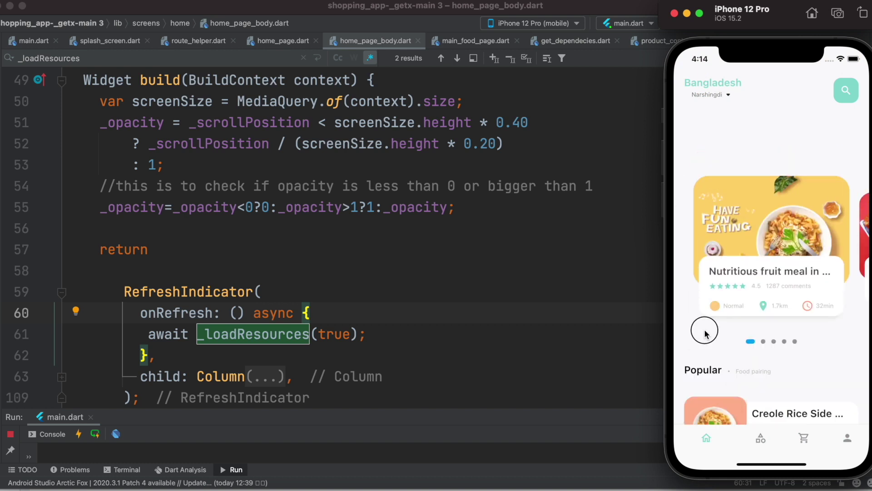
drag(693, 198, 717, 317)
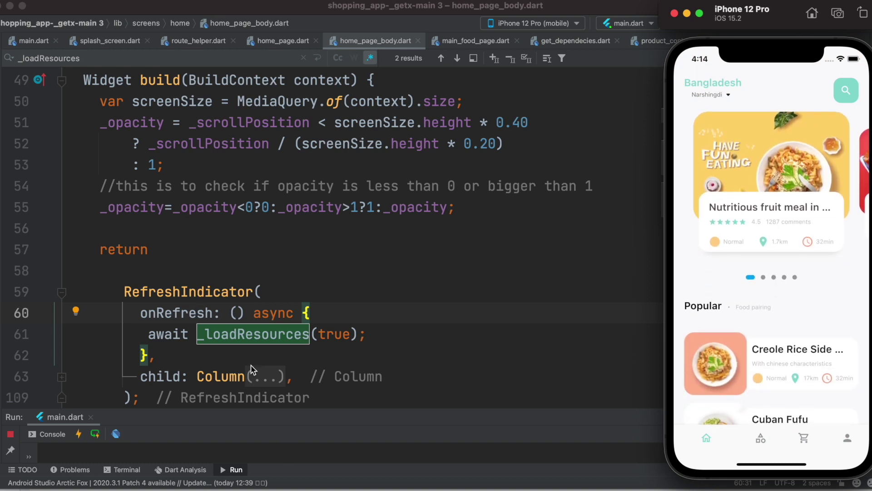
scroll(252, 370, down, 3)
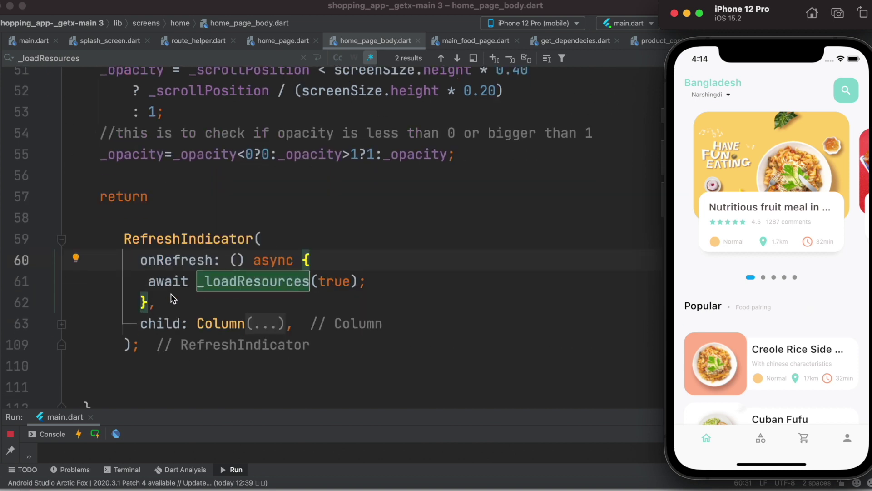
- Restart the app from the IDE toolbar and pull the home feed down three times
click(528, 156)
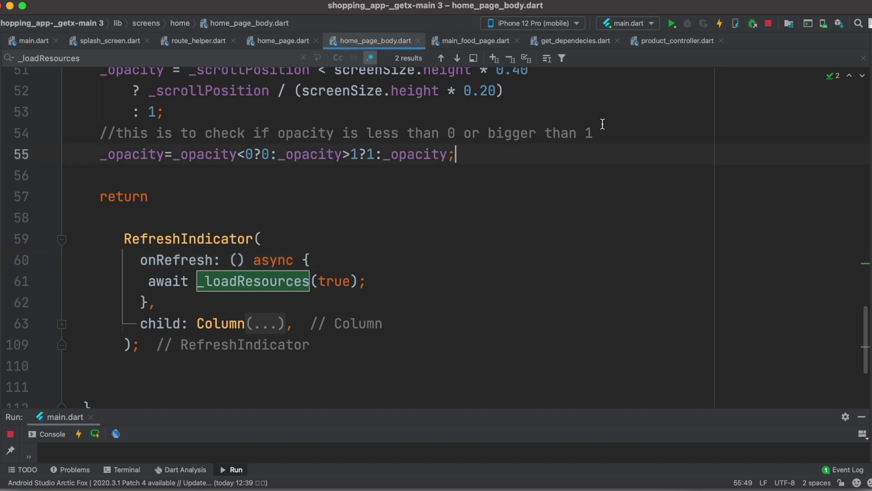
click(670, 24)
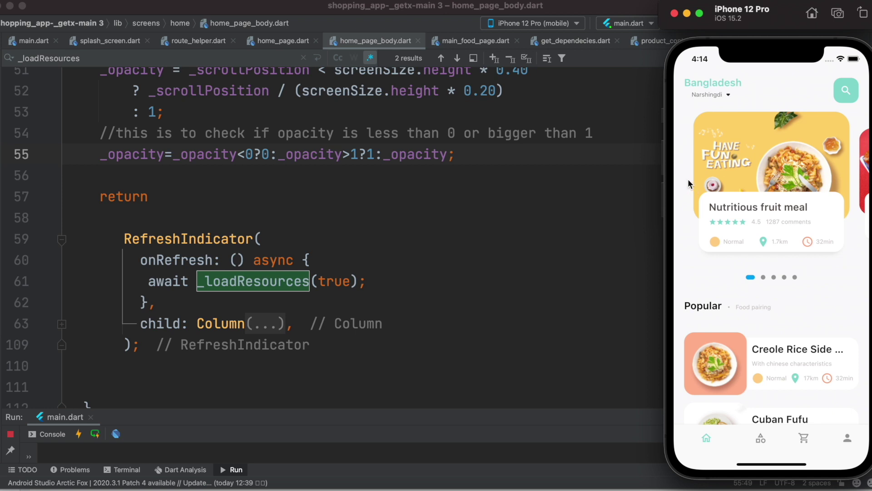
drag(687, 229, 684, 323)
drag(681, 158, 691, 312)
drag(686, 205, 688, 368)
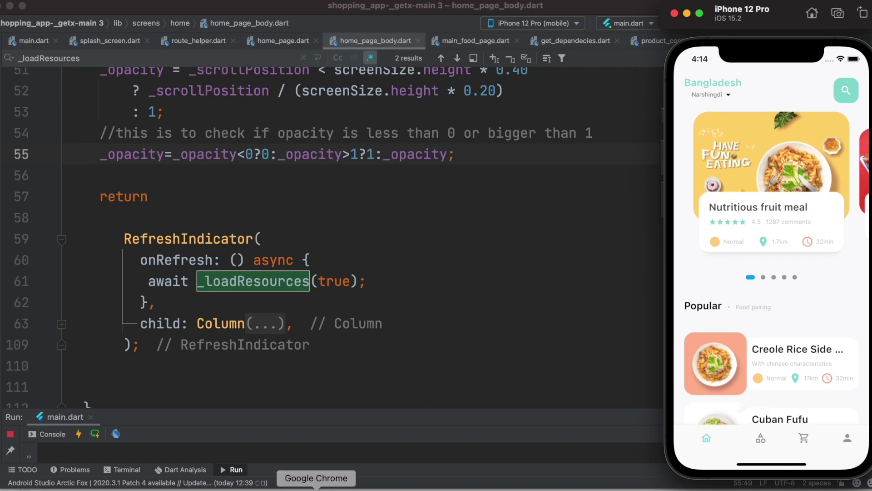
click(316, 485)
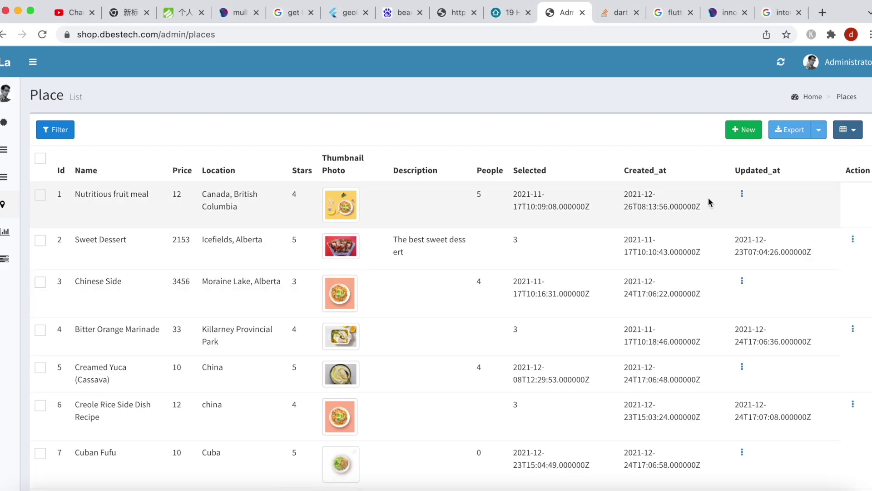
- Edit place 1: pick the name ending 'in china', add a 'big oninions' line, submit
click(742, 194)
click(715, 202)
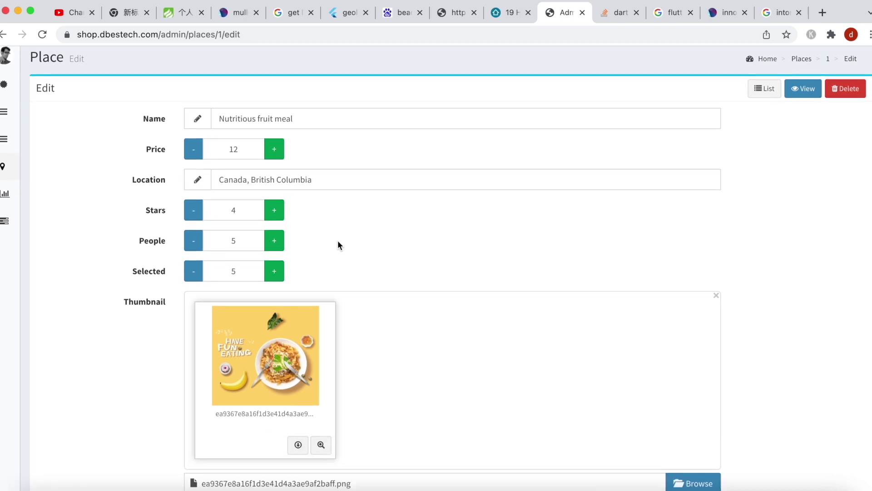
scroll(337, 240, down, 1)
click(334, 80)
text(in china)
click(318, 107)
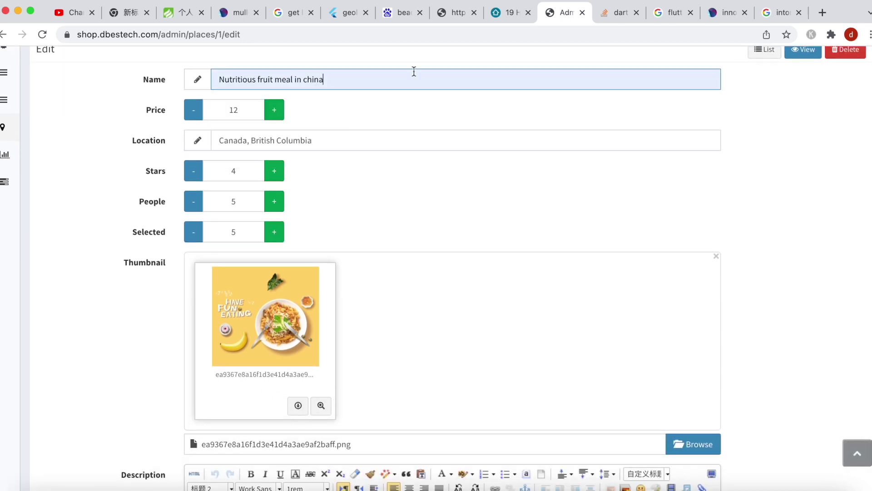
scroll(366, 134, down, 2)
scroll(367, 135, down, 4)
click(274, 321)
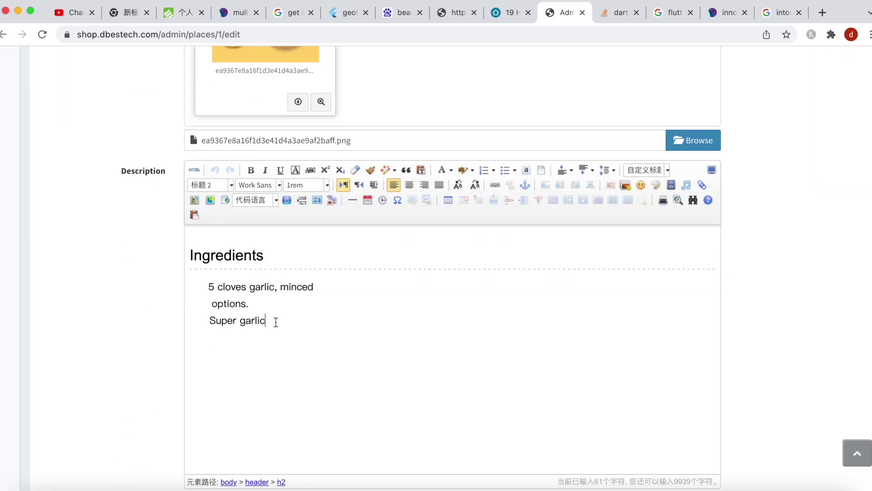
key(Return)
text(big)
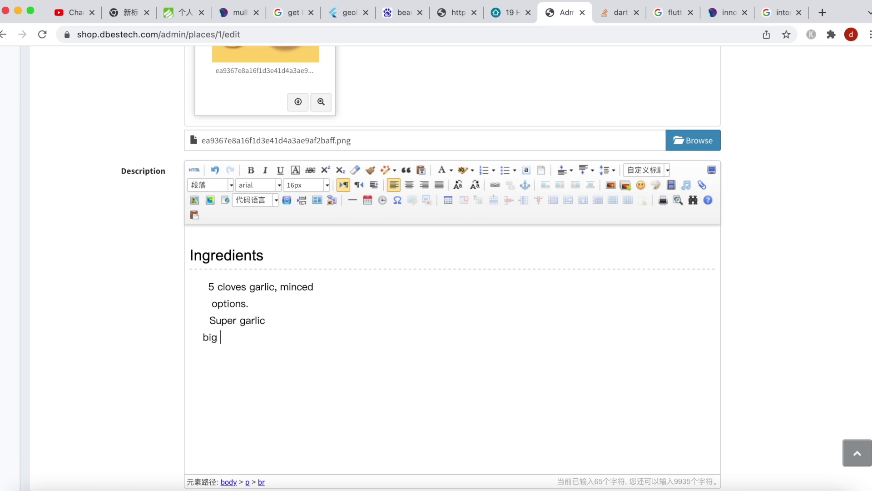
text(oninions)
scroll(749, 348, down, 3)
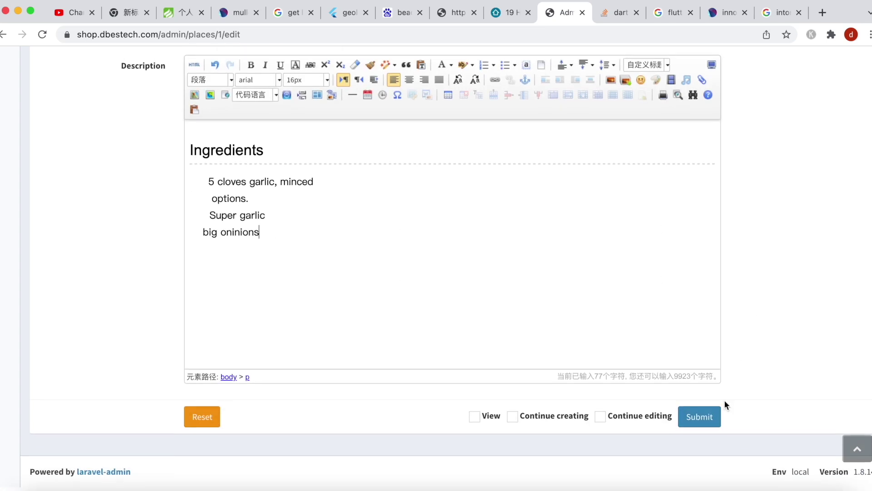
click(705, 419)
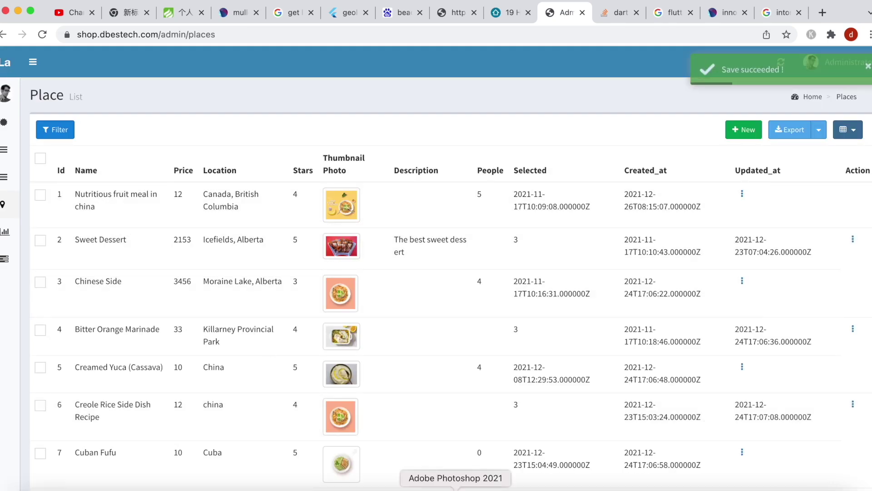
click(494, 488)
click(524, 488)
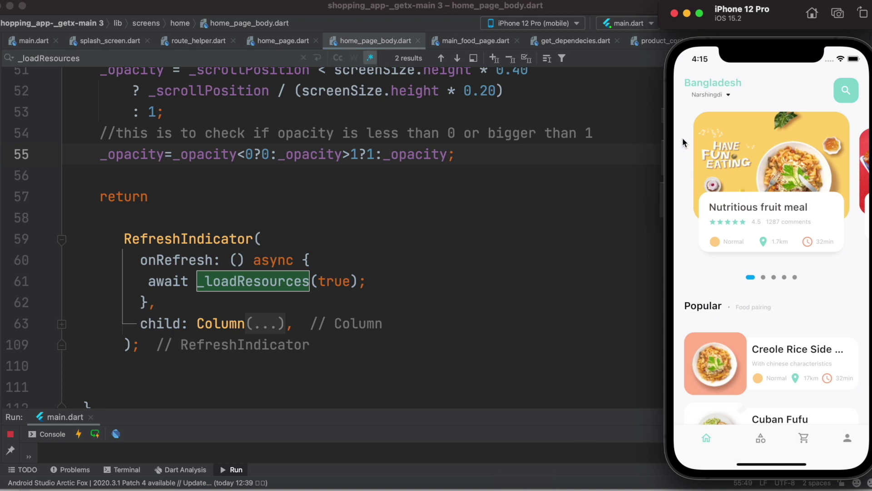
- Refresh the feed, open the Nutritious fruit meal details, then go back home
drag(686, 139, 699, 402)
click(804, 218)
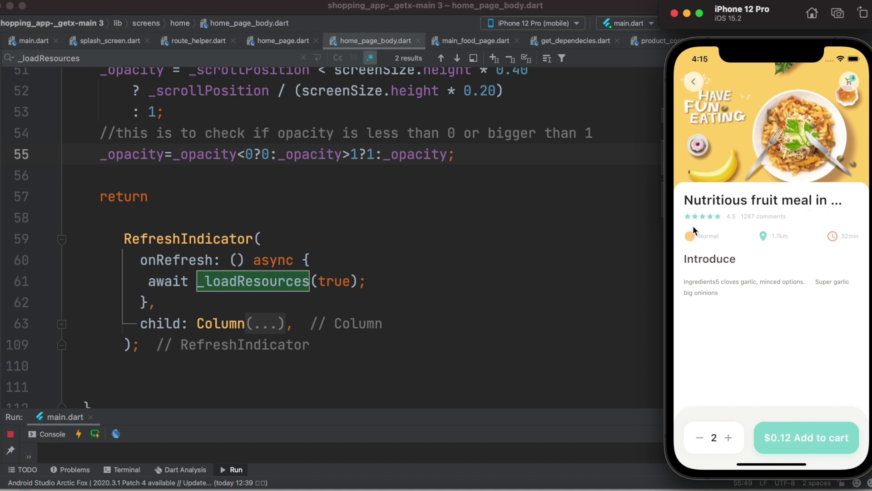
click(693, 84)
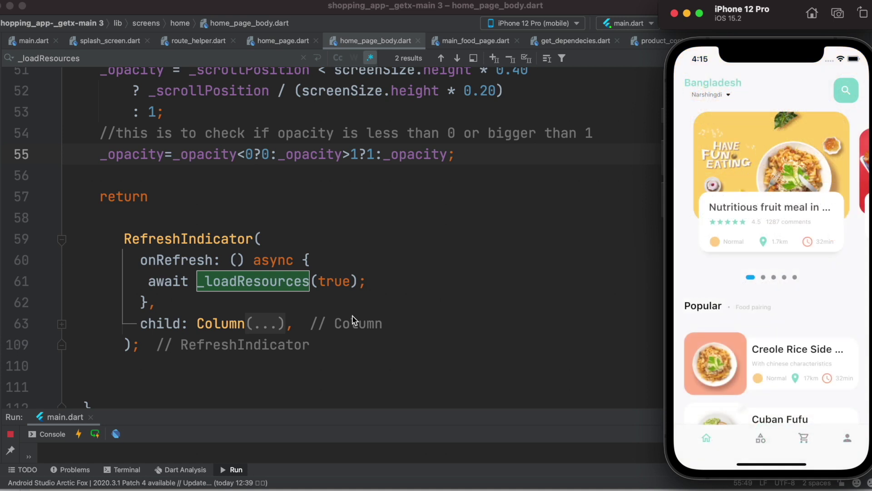
scroll(352, 315, up, 4)
scroll(353, 315, up, 1)
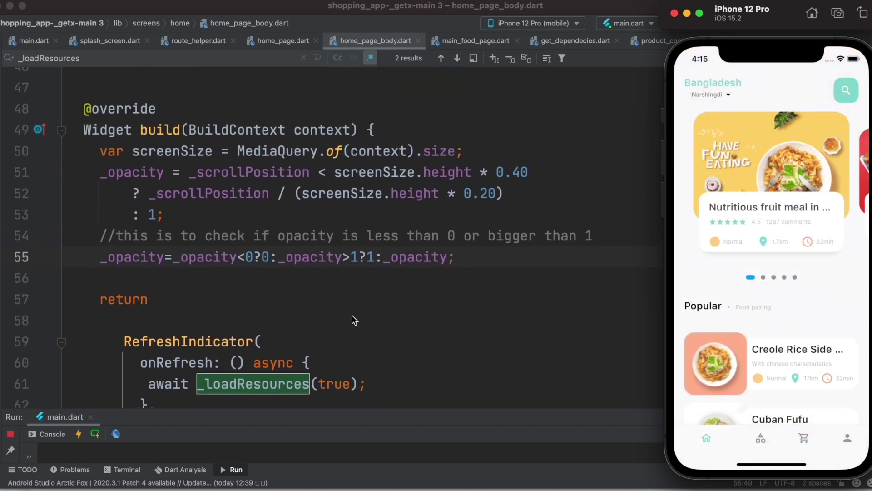
scroll(352, 315, up, 6)
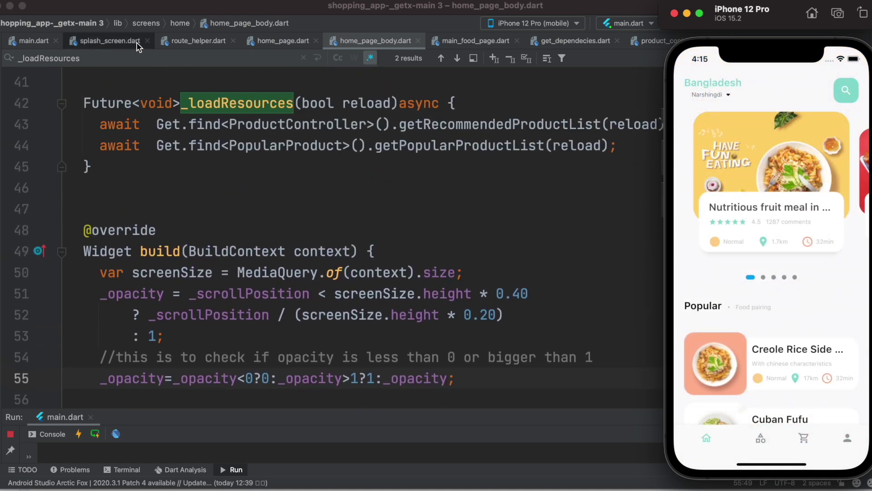
- Select the whole _loadResources function in splash_screen.dart for comparison
click(116, 43)
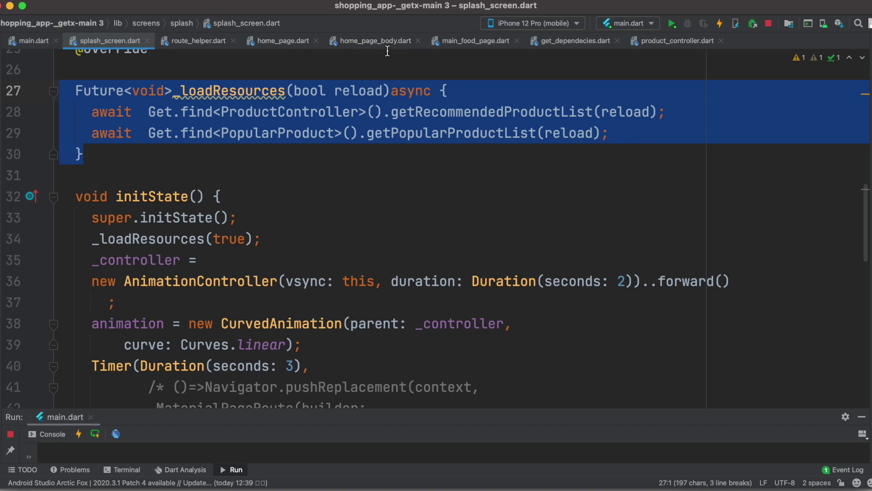
click(100, 161)
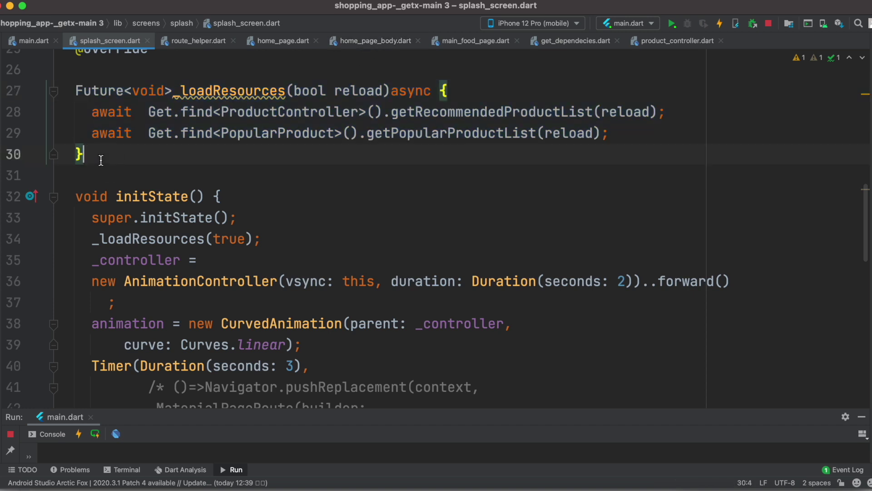
drag(100, 160, 58, 91)
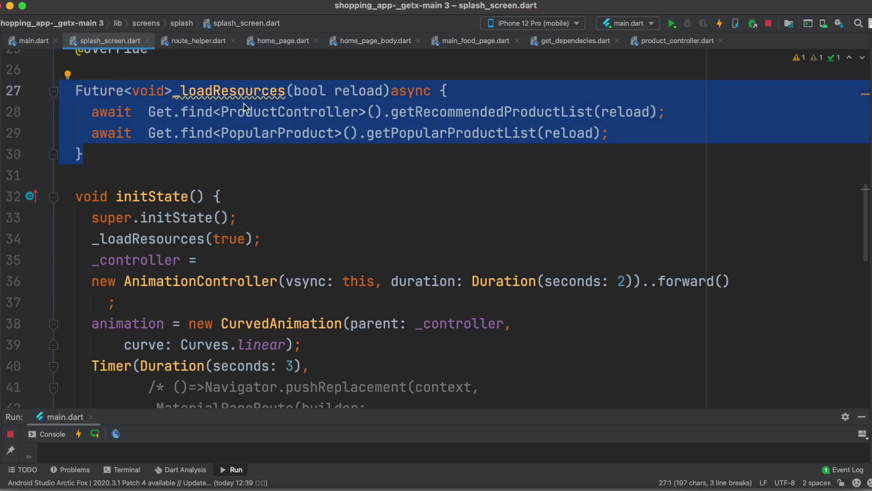
- Show home_page_body.dart's _loadResources beside the iPhone simulator's home screen
click(454, 41)
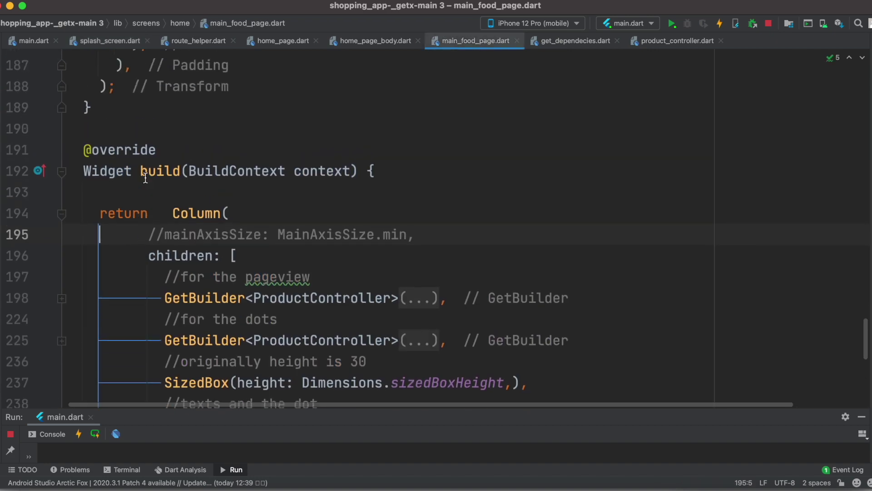
click(375, 41)
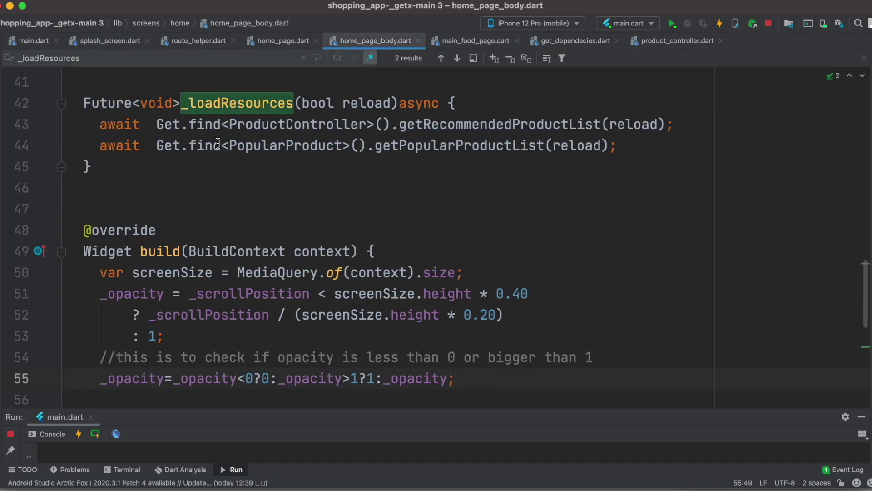
scroll(217, 142, down, 2)
scroll(217, 142, down, 3)
scroll(220, 249, up, 6)
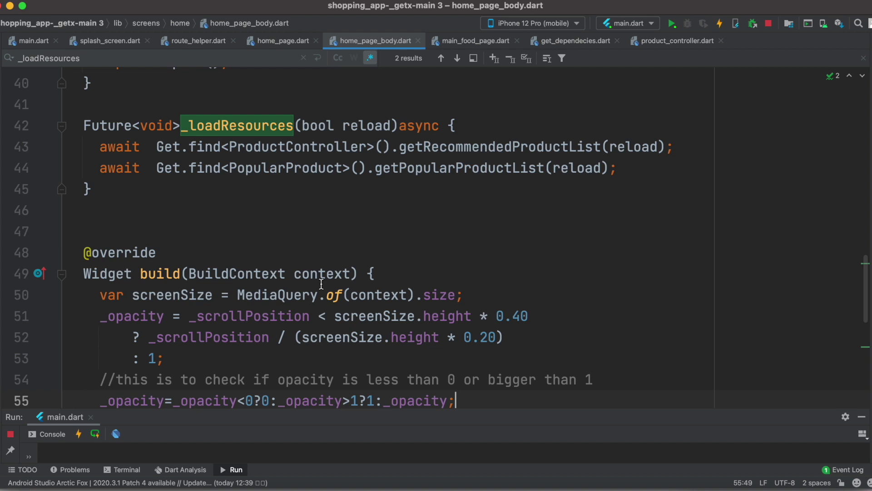
click(525, 488)
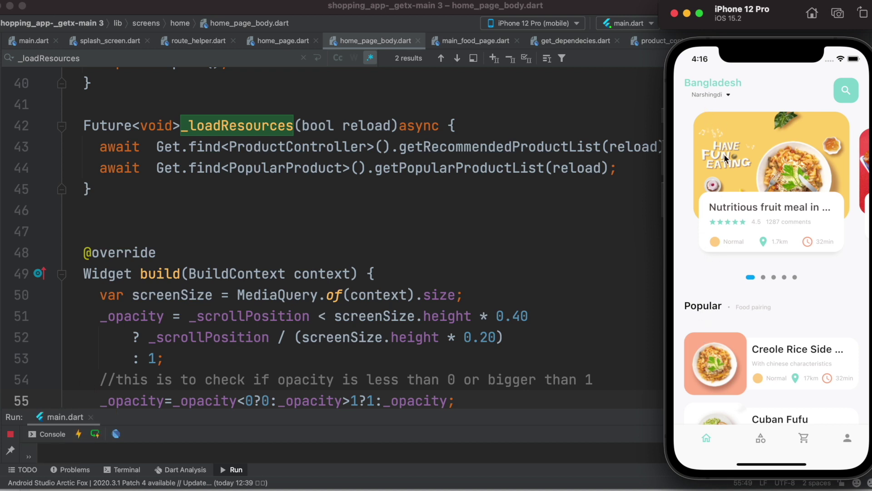
scroll(410, 216, down, 3)
scroll(409, 216, down, 3)
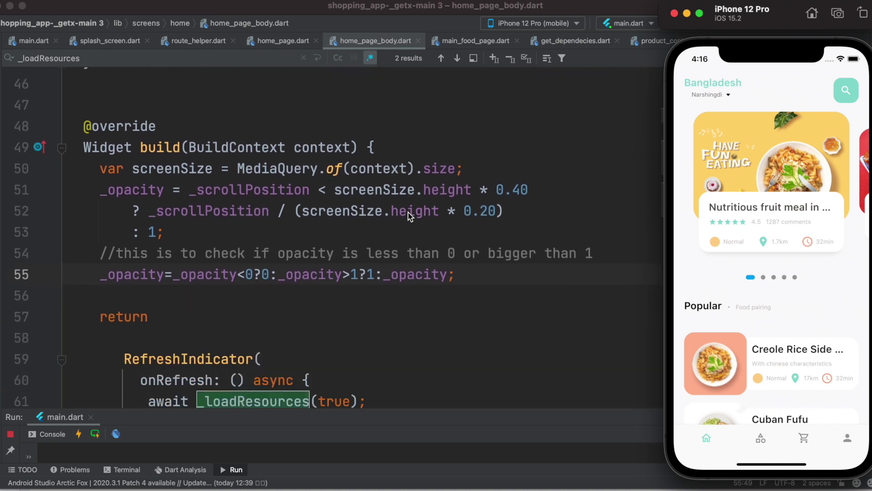
scroll(409, 216, down, 2)
- Check the RefreshIndicator code, then pull the simulator's home feed down to refresh
click(275, 306)
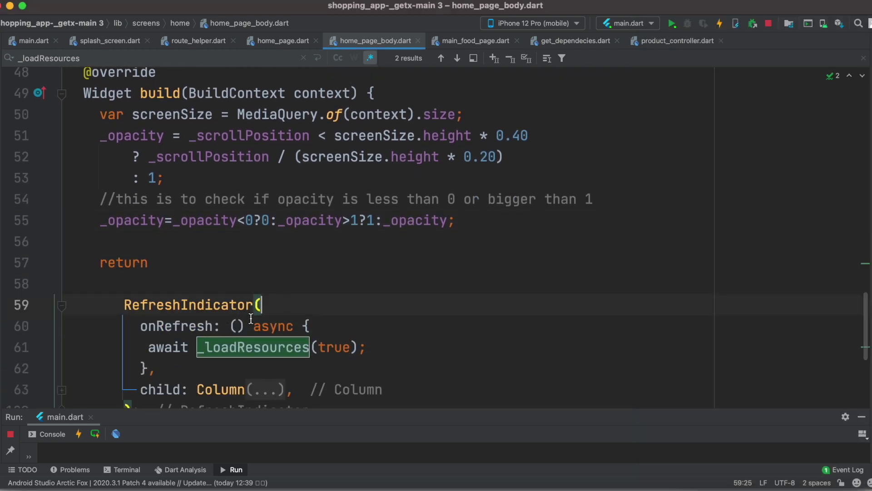
click(522, 487)
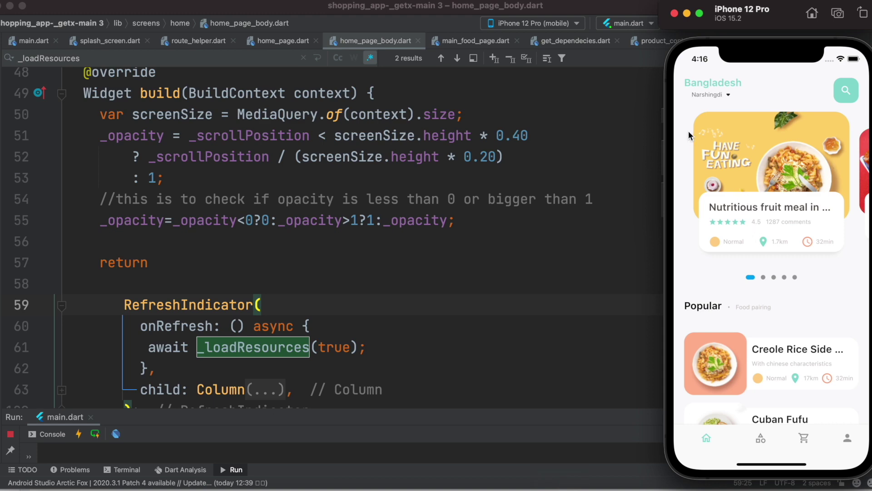
mouse_move(689, 137)
mouse_down()
mouse_move(691, 311)
mouse_move(715, 227)
mouse_move(724, 361)
mouse_move(718, 163)
mouse_move(723, 297)
mouse_up()
click(317, 485)
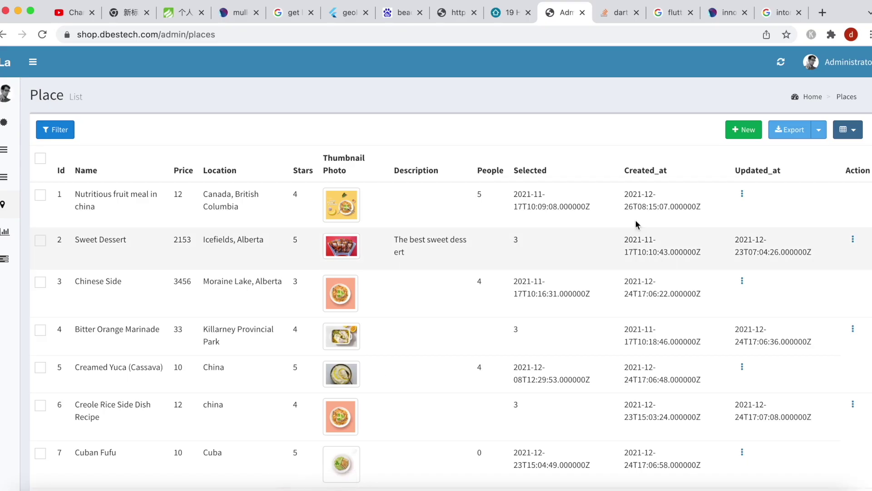
- Shorten admin place 1's name to 'Nutritious fruit meal' and submit the edit
click(741, 196)
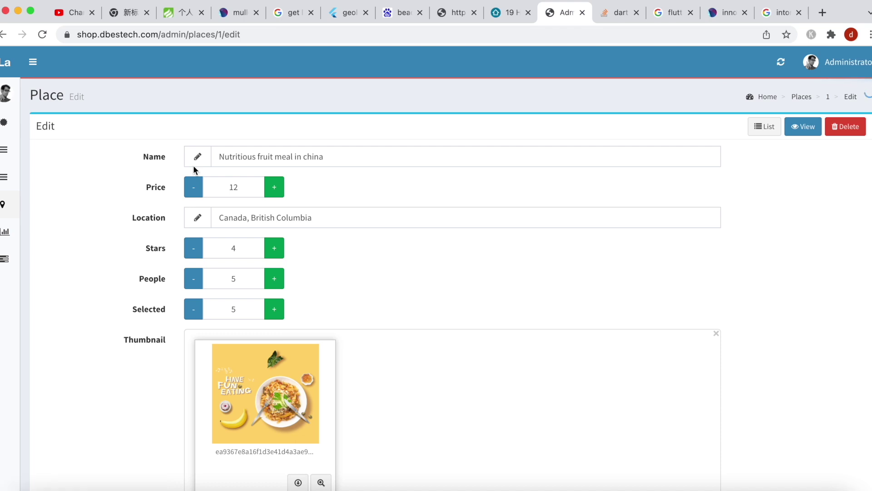
click(413, 164)
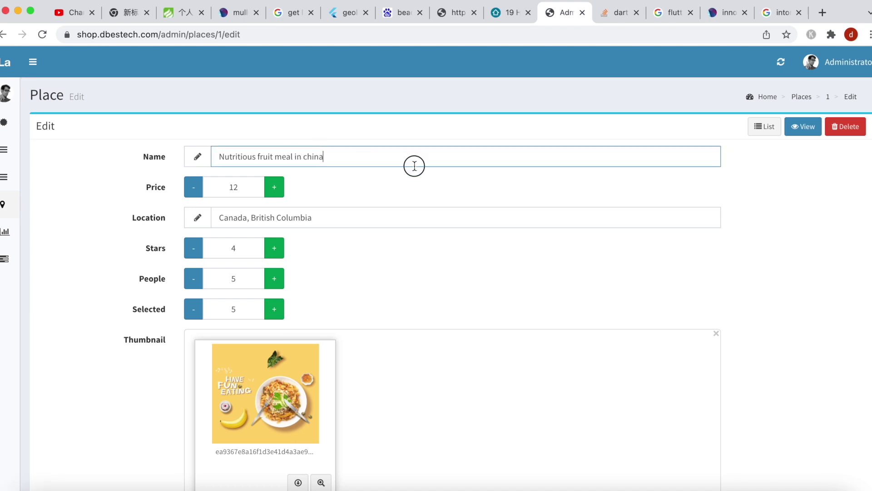
key(BackSpace)
key(BackSpace)
key(BackSpace)
key(BackSpace)
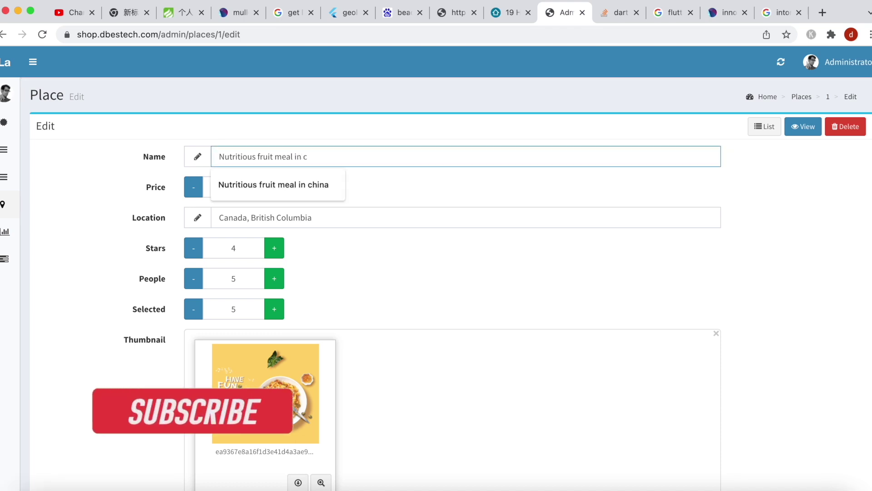
key(BackSpace)
key(BackSpace)
key(BackSpace)
scroll(773, 301, down, 3)
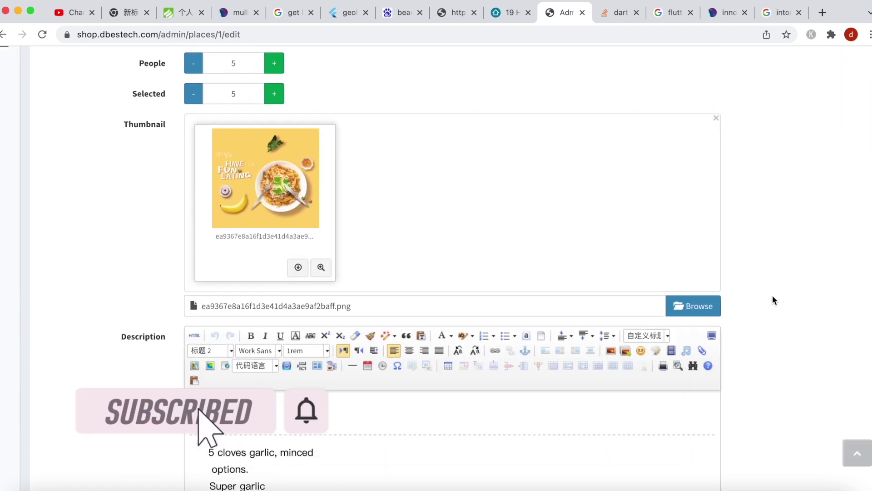
scroll(773, 301, down, 1)
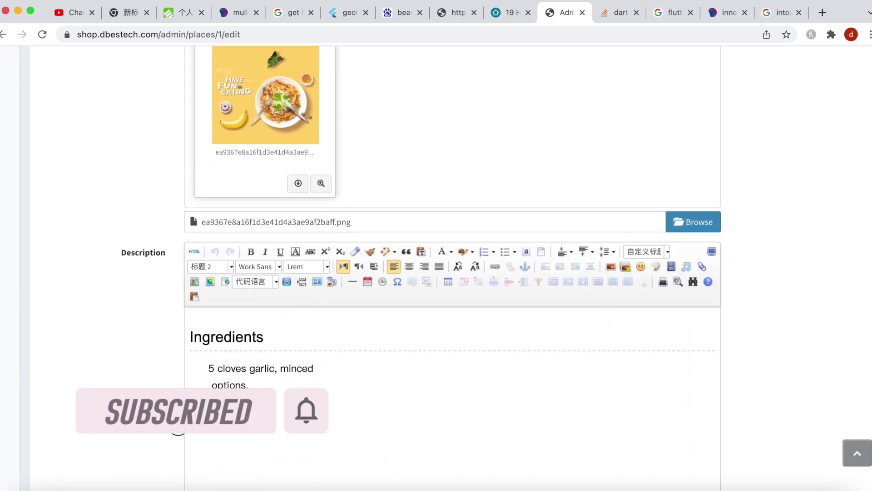
click(274, 423)
scroll(305, 446, down, 5)
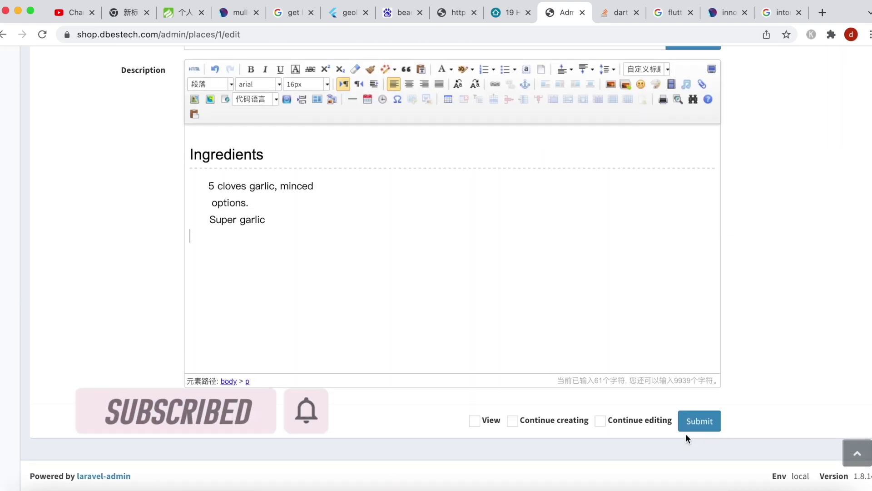
click(696, 419)
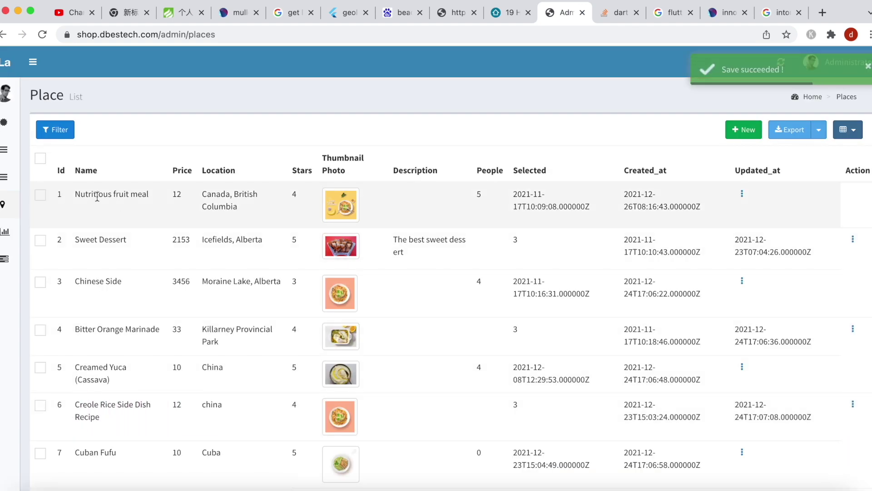
click(525, 488)
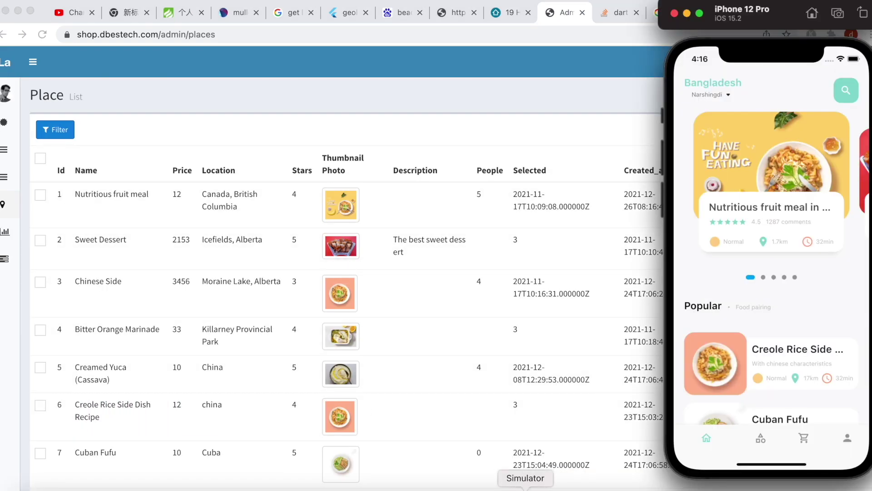
click(848, 442)
- Open the first meal card's details, still showing the old name, then return home
click(692, 450)
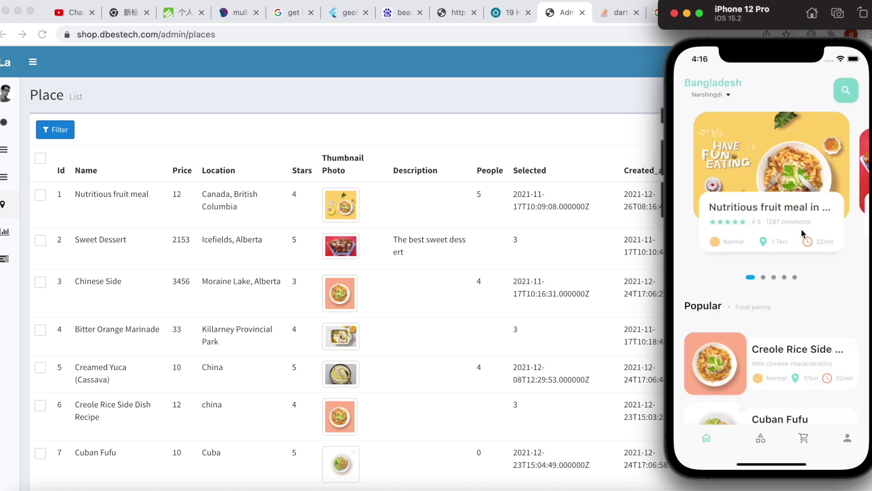
click(807, 246)
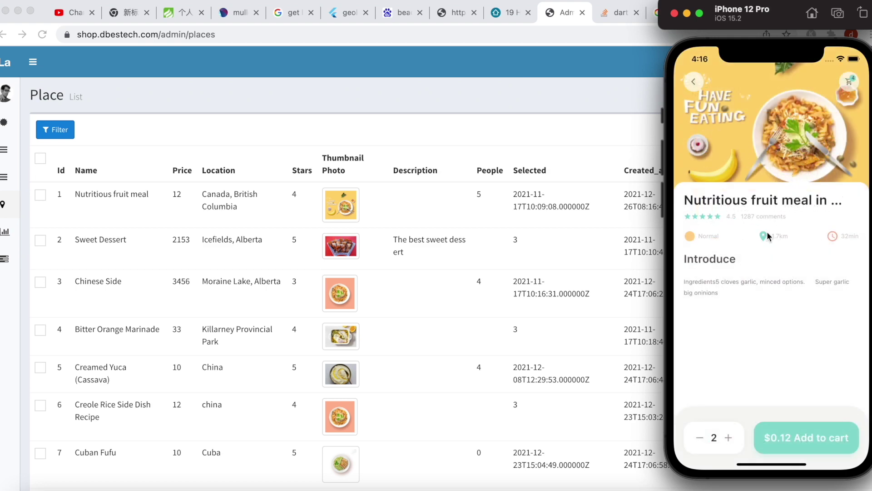
click(695, 82)
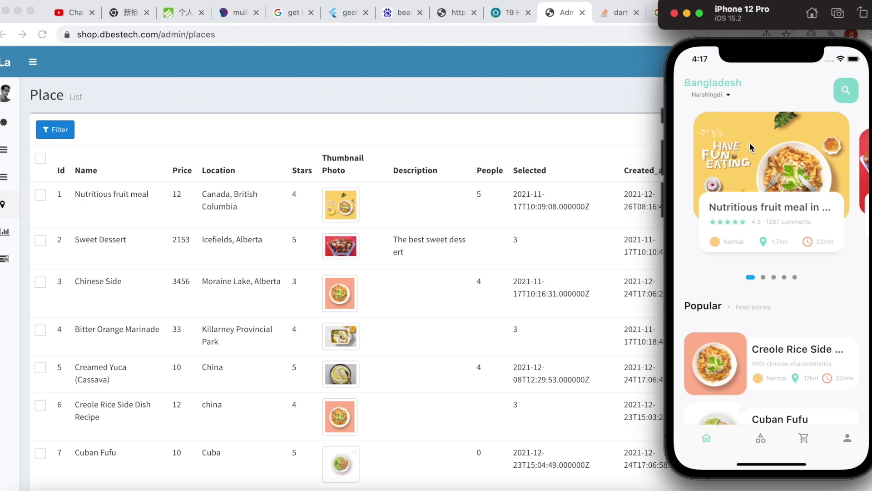
click(487, 483)
scroll(307, 303, down, 1)
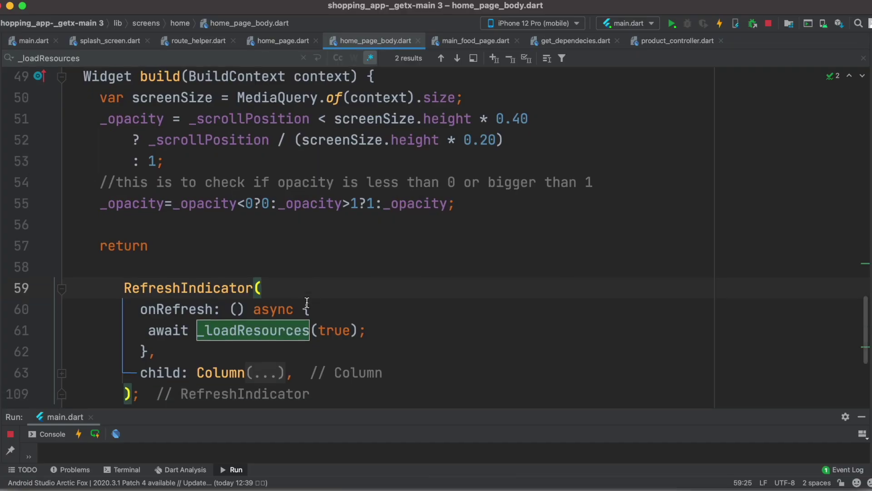
- Pull the simulator's home feed down, then open the renamed 'Nutritious fruit meal' card
click(526, 487)
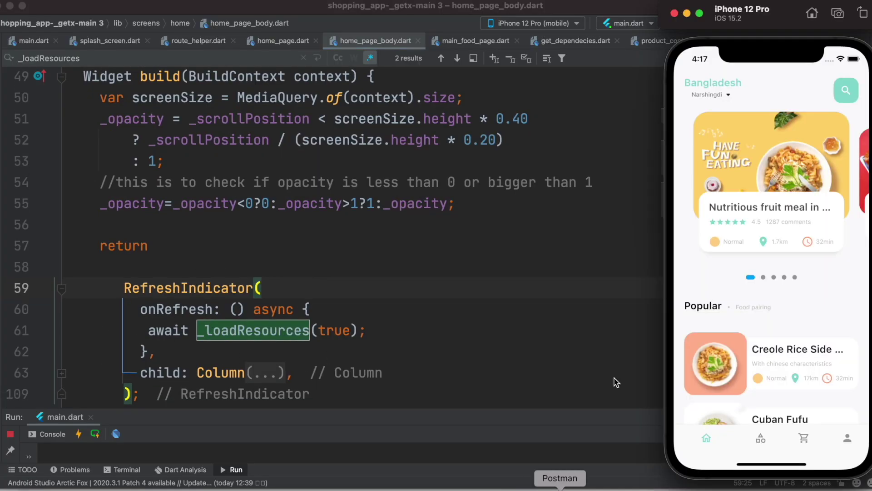
drag(682, 167, 706, 419)
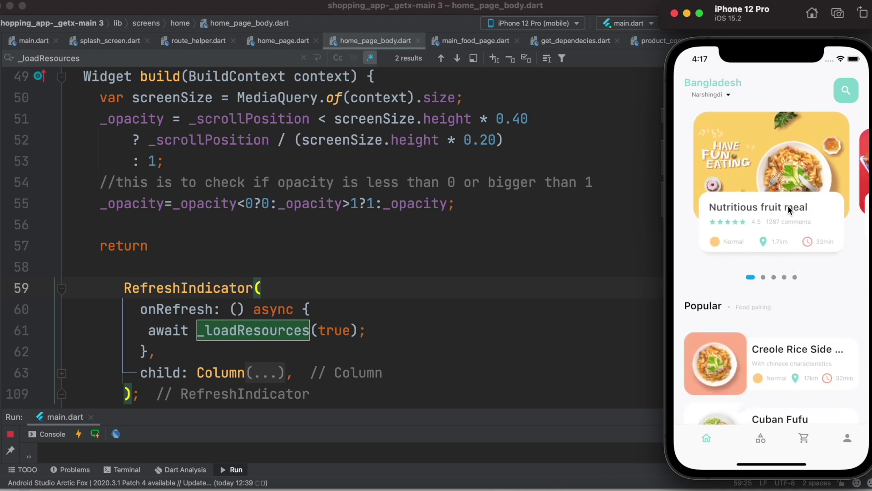
click(798, 213)
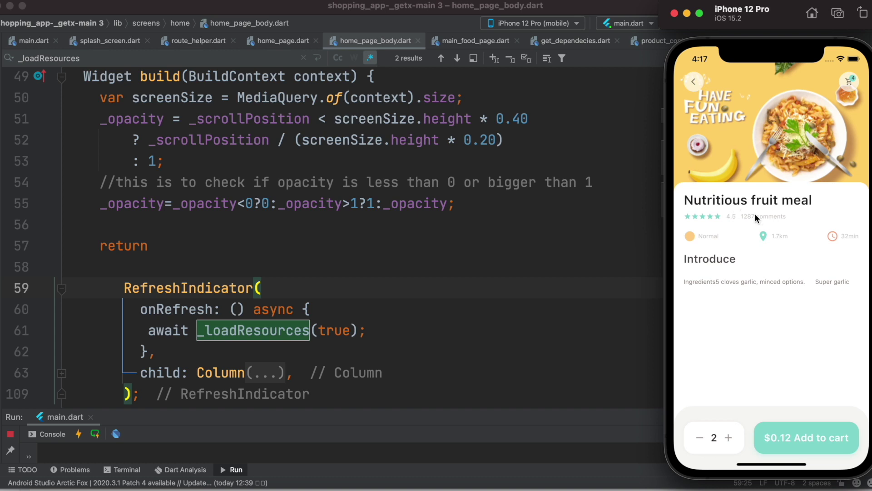